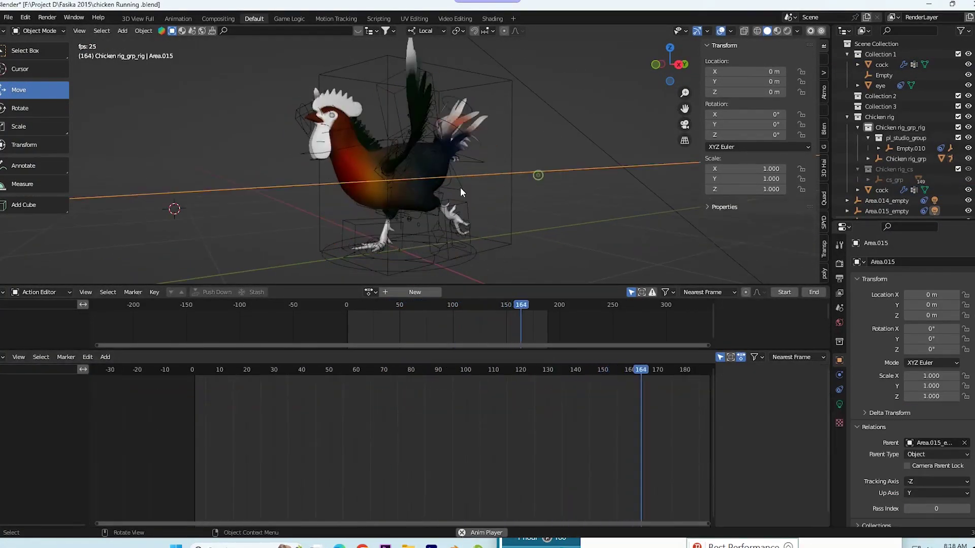
Examine the rigged chicken's running animation from several angles in Material Preview shading.
mouse_move(460, 187)
middle_down()
mouse_move(503, 190)
mouse_move(431, 192)
mouse_move(607, 188)
mouse_move(352, 203)
mouse_move(590, 204)
mouse_move(352, 209)
mouse_move(424, 200)
middle_up()
click(777, 31)
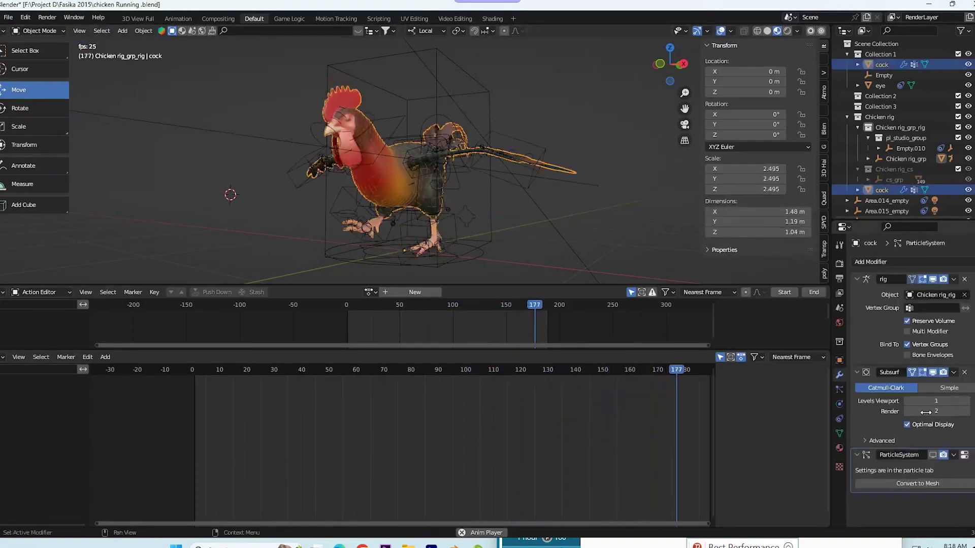
middle_drag(599, 198, 379, 191)
middle_drag(232, 219, 378, 194)
scroll(550, 202, down, 3)
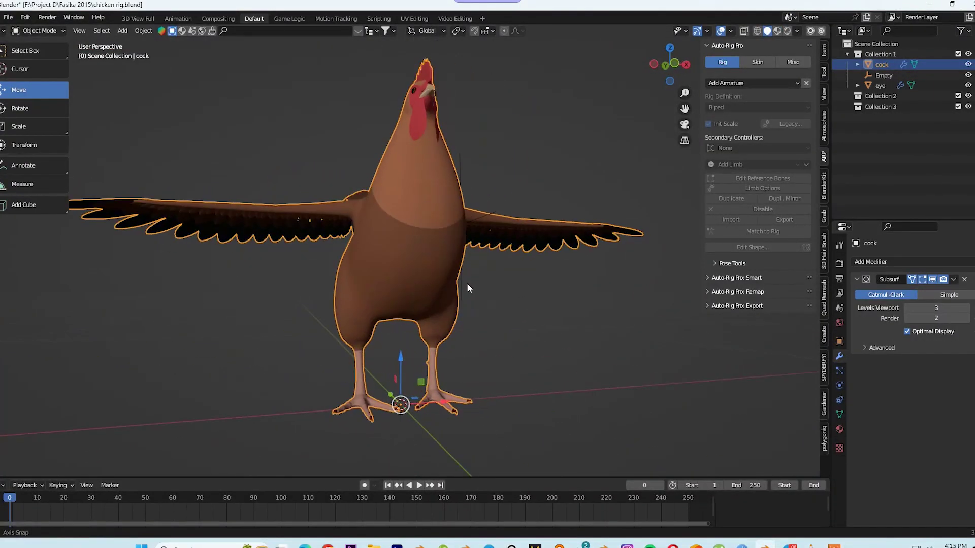
Inspect the unrigged chicken's body and its separate eye object up close.
middle_drag(467, 282, 580, 310)
scroll(580, 309, up, 6)
click(584, 252)
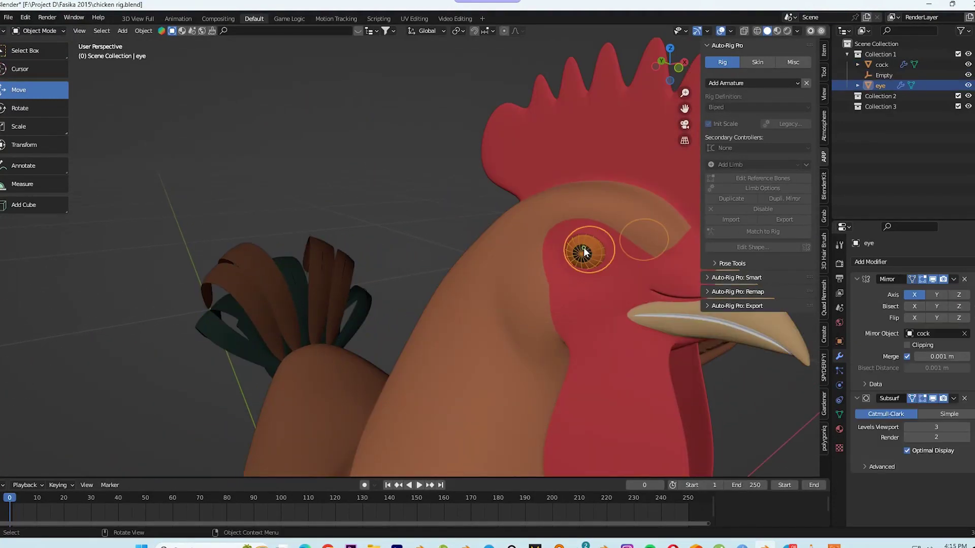
scroll(575, 254, down, 6)
mouse_move(571, 259)
middle_down()
mouse_move(535, 310)
mouse_move(579, 277)
middle_up()
click(546, 338)
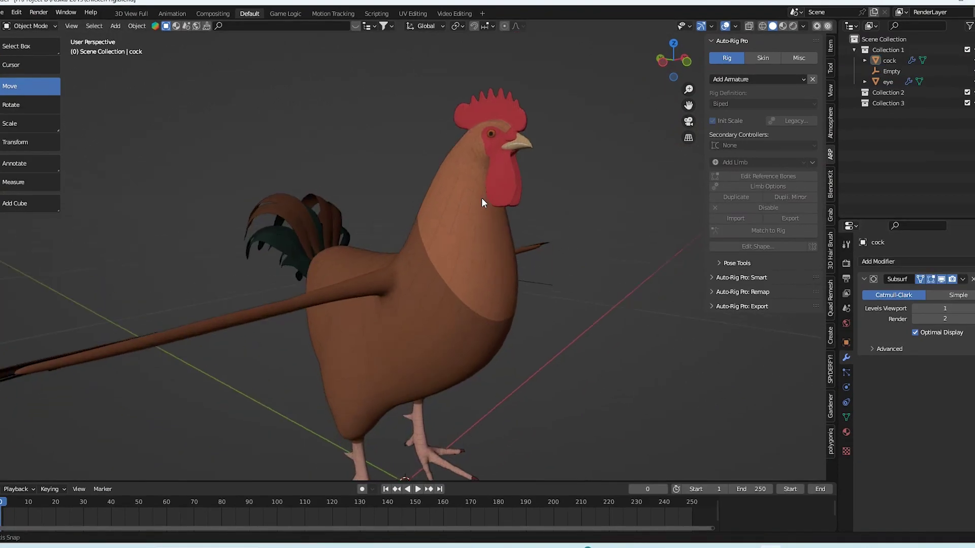
Select the chicken mesh and add an Auto-Rig Pro Bird armature.
middle_drag(481, 197, 541, 205)
click(514, 252)
scroll(538, 244, down, 1)
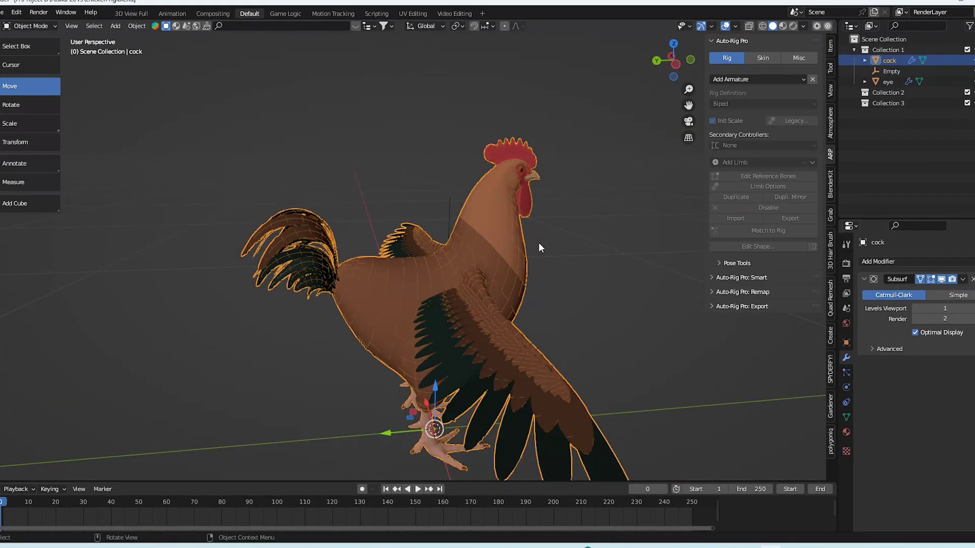
middle_drag(539, 247, 595, 235)
click(770, 77)
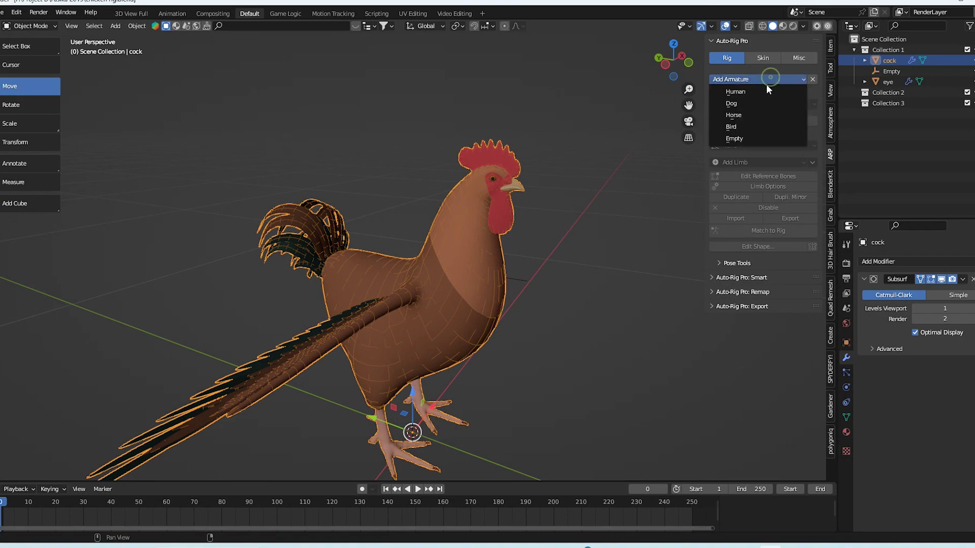
click(754, 123)
scroll(434, 257, down, 5)
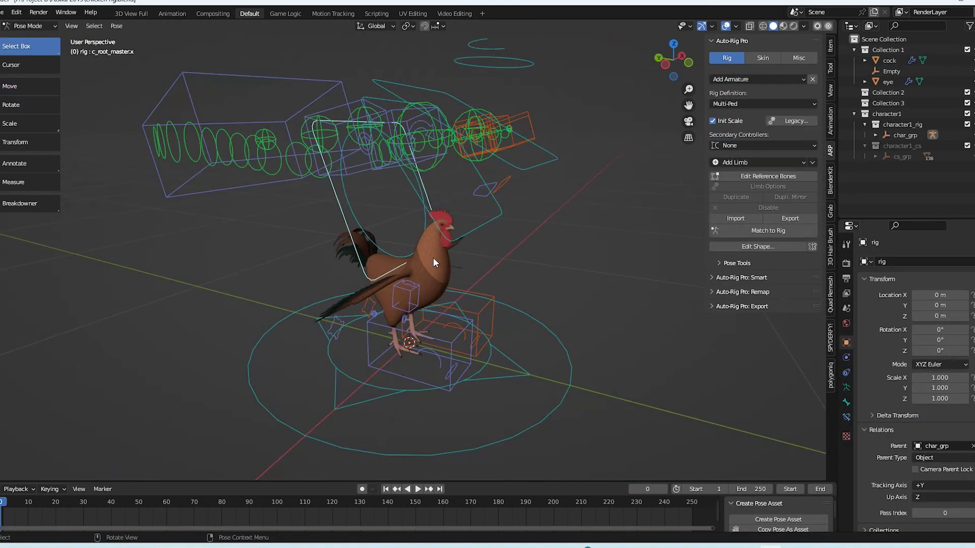
middle_drag(440, 253, 416, 259)
Scale the whole bird rig down in Object Mode until it roughly matches the chicken's size.
click(425, 273)
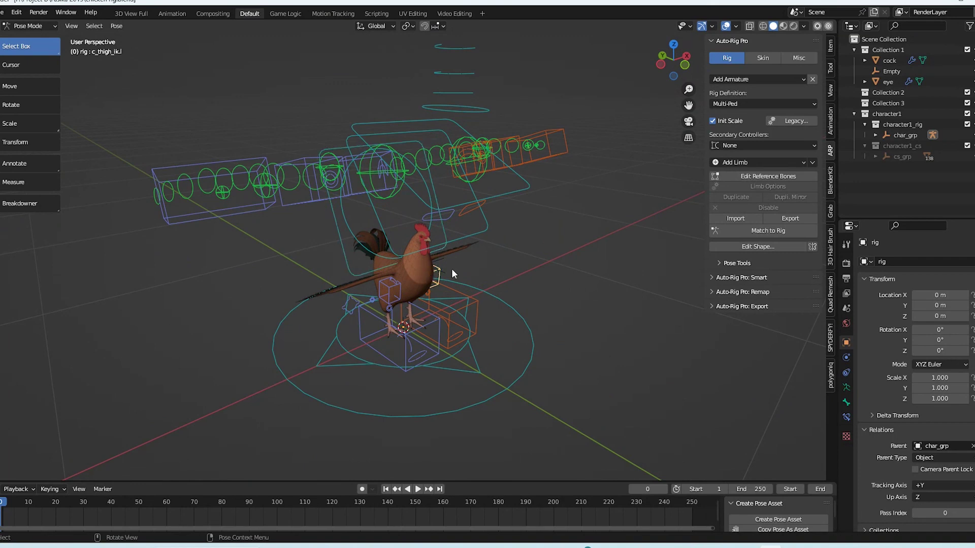
key(ctrl+Tab)
click(422, 273)
middle_drag(513, 263, 511, 350)
key(s)
click(524, 279)
click(510, 351)
key(Tab)
mouse_move(510, 284)
middle_down()
mouse_move(555, 325)
mouse_move(456, 266)
mouse_move(522, 312)
mouse_move(531, 254)
mouse_move(574, 251)
middle_up()
key(Tab)
Edit the rig's reference bones and shift one leg's bones sideways into the chicken's leg in front view.
click(767, 176)
middle_drag(655, 205, 554, 213)
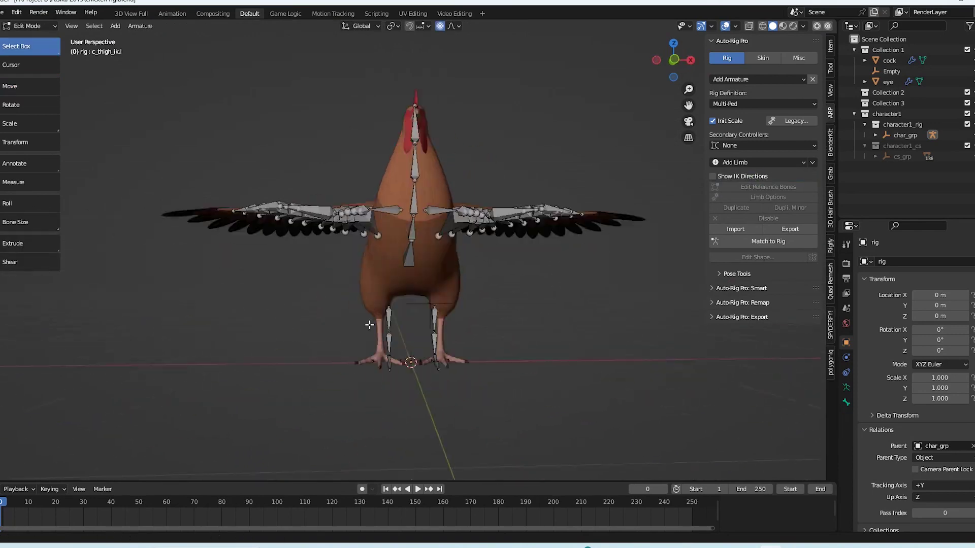
scroll(376, 341, up, 4)
drag(317, 188, 408, 436)
key(KP_1)
click(25, 86)
scroll(355, 302, up, 3)
drag(387, 366, 353, 368)
Align the hip, knee, ankle and foot reference joints with the chicken's leg in side view.
key(KP_3)
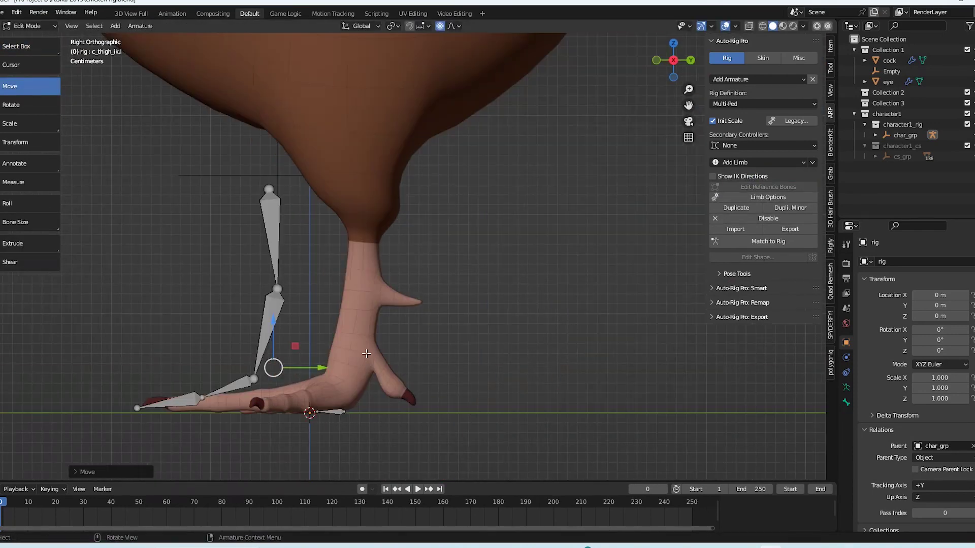
scroll(367, 355, down, 2)
drag(403, 339, 427, 346)
shift+middle_drag(416, 264, 457, 341)
click(415, 287)
click(421, 357)
drag(442, 335, 439, 305)
click(385, 171)
drag(406, 151, 414, 187)
shift+middle_drag(414, 274, 426, 196)
scroll(419, 350, up, 1)
click(419, 359)
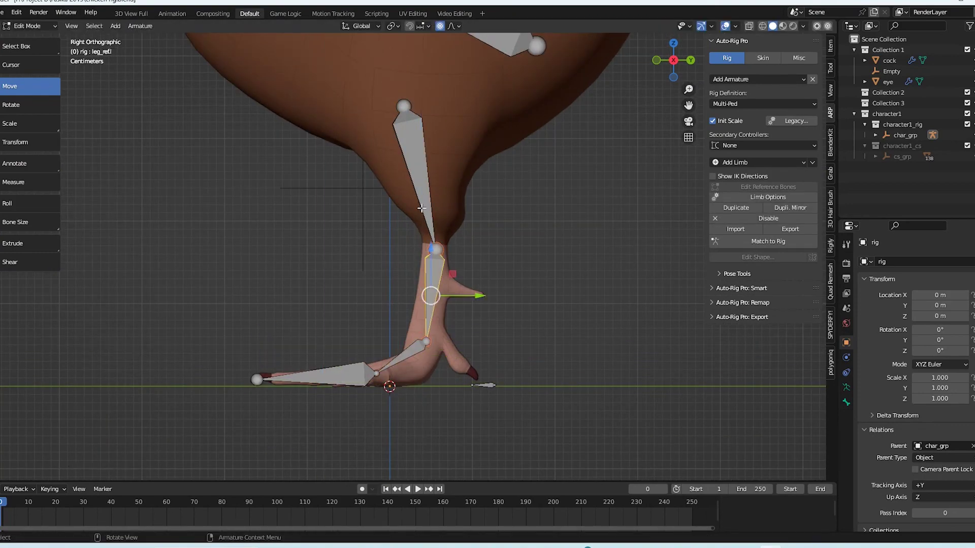
Reposition the inner foot bank reference bone beside the chicken's foot along the X axis.
middle_drag(305, 325, 244, 374)
click(280, 391)
click(418, 385)
drag(367, 385, 355, 385)
middle_drag(500, 398, 494, 374)
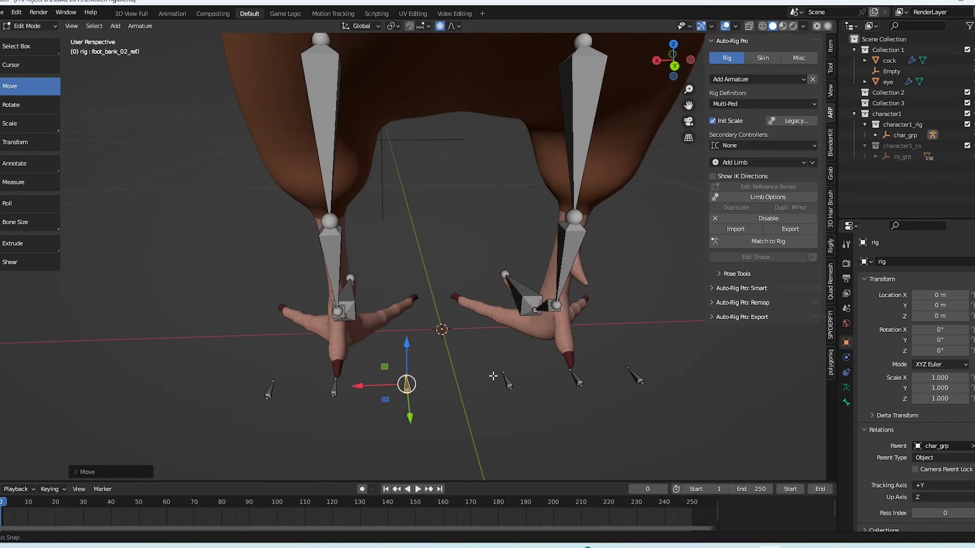
Fit the head reference bone in side view, with its base inside the skull and its tip at the beak.
key(KP_1)
scroll(457, 355, down, 3)
middle_drag(427, 349, 493, 369)
shift+middle_drag(440, 218, 434, 292)
key(KP_3)
click(393, 191)
scroll(391, 175, up, 3)
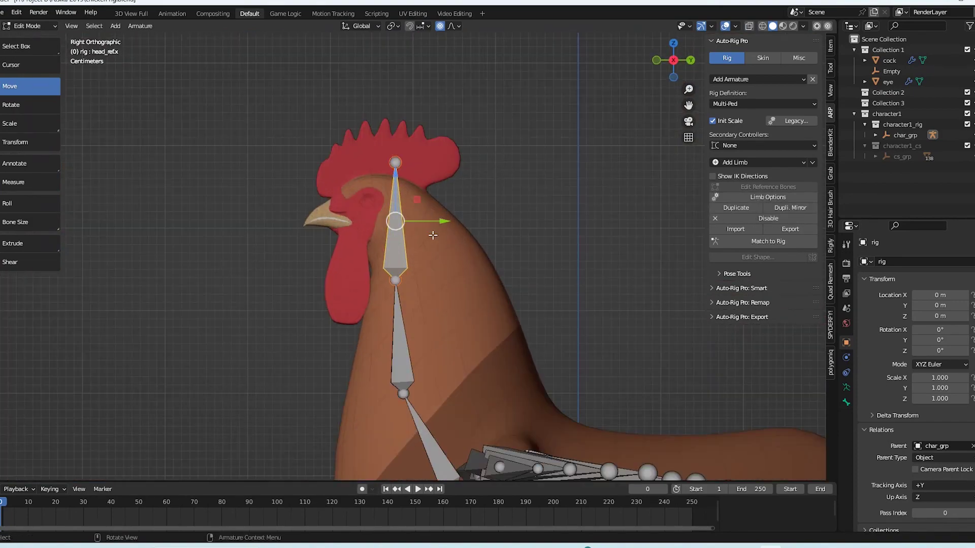
drag(399, 224, 392, 155)
drag(331, 210, 326, 210)
click(390, 210)
drag(412, 189, 406, 176)
shift+middle_drag(406, 176, 395, 129)
Move the neck's base joint into the chest, split the neck into two bones and adjust their middle joint.
click(394, 347)
drag(415, 327, 462, 346)
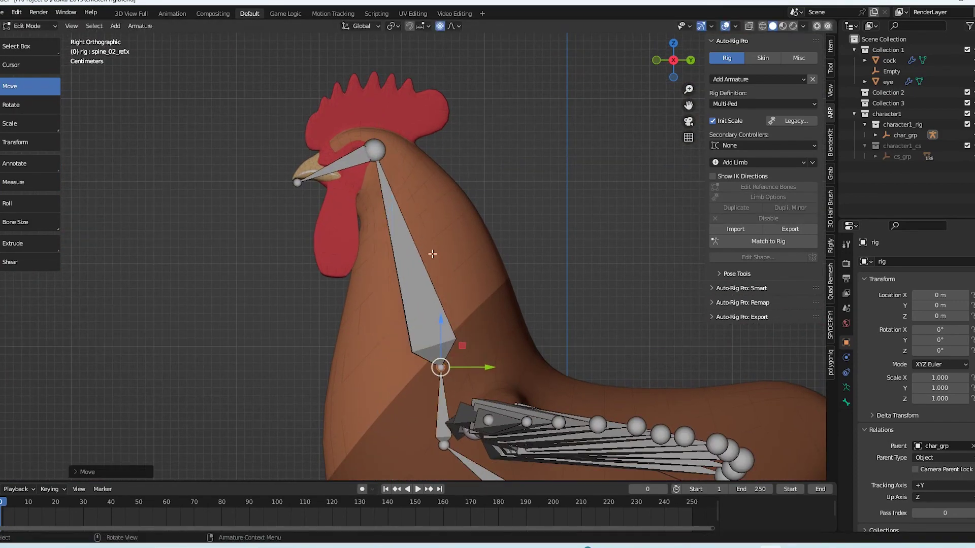
click(843, 228)
click(808, 276)
click(407, 259)
drag(429, 237, 435, 248)
Refine the neck joints and the beak-tip joint so the bones follow the chicken's neck and head.
click(434, 345)
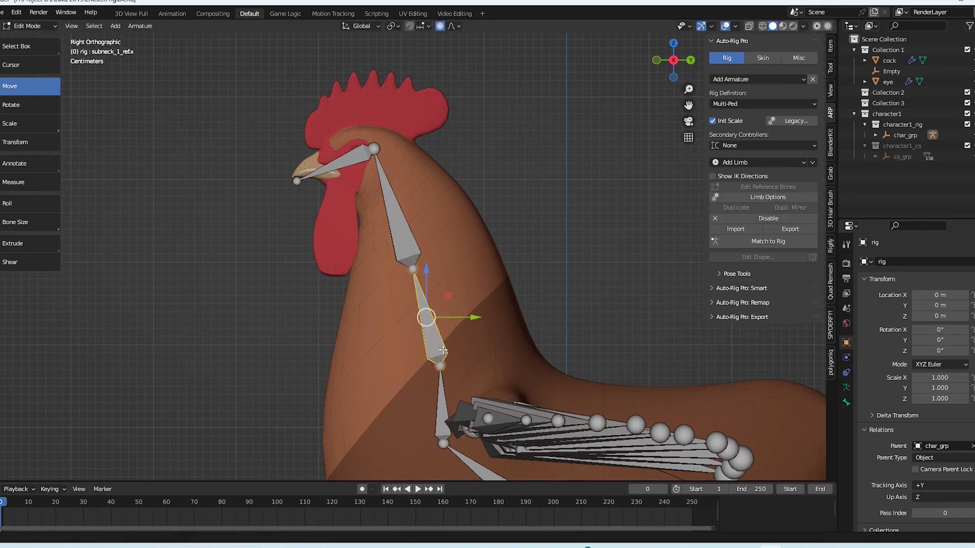
shift+middle_drag(442, 350, 430, 295)
click(428, 312)
drag(446, 291, 438, 298)
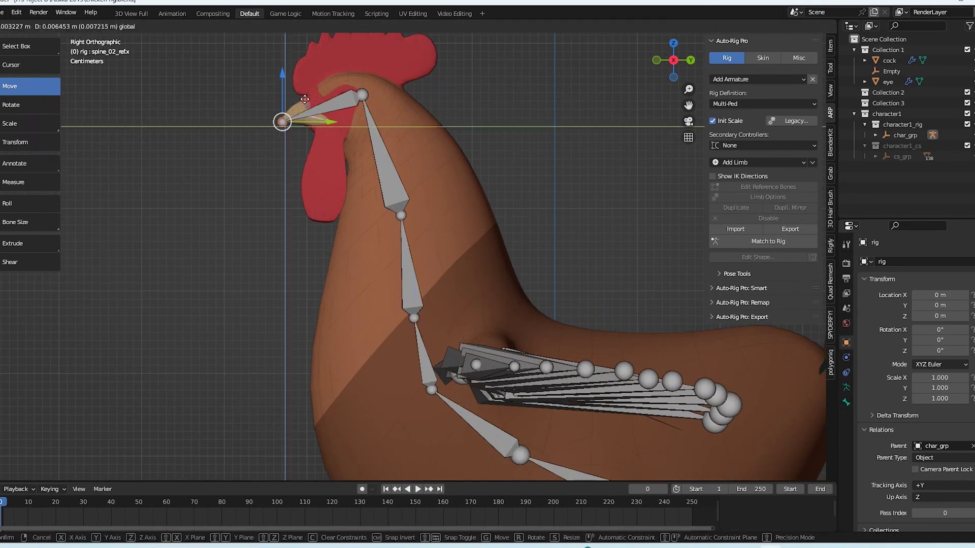
drag(304, 99, 305, 100)
shift+middle_drag(396, 218, 398, 203)
click(402, 201)
drag(427, 174, 421, 180)
Reposition the spine joint at the base of the neck in side view.
middle_drag(421, 181, 442, 300)
key(KP_3)
scroll(442, 301, down, 3)
click(484, 371)
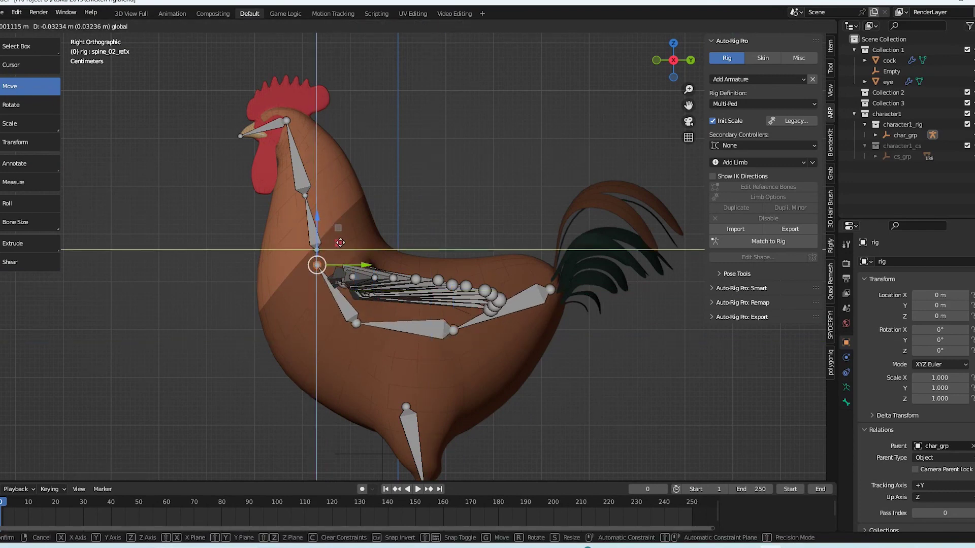
scroll(503, 300, down, 2)
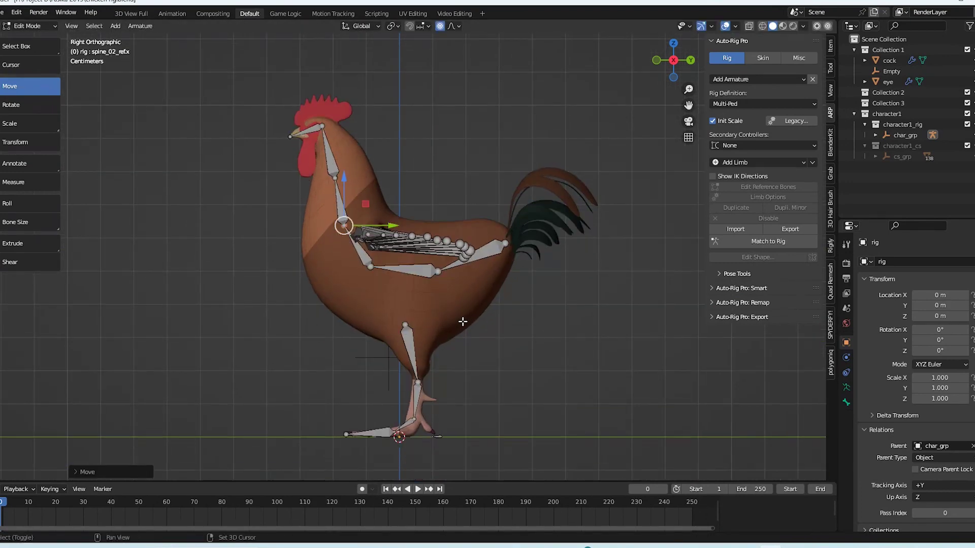
Add a tail limb to the rig and set its bone count to 3.
click(760, 247)
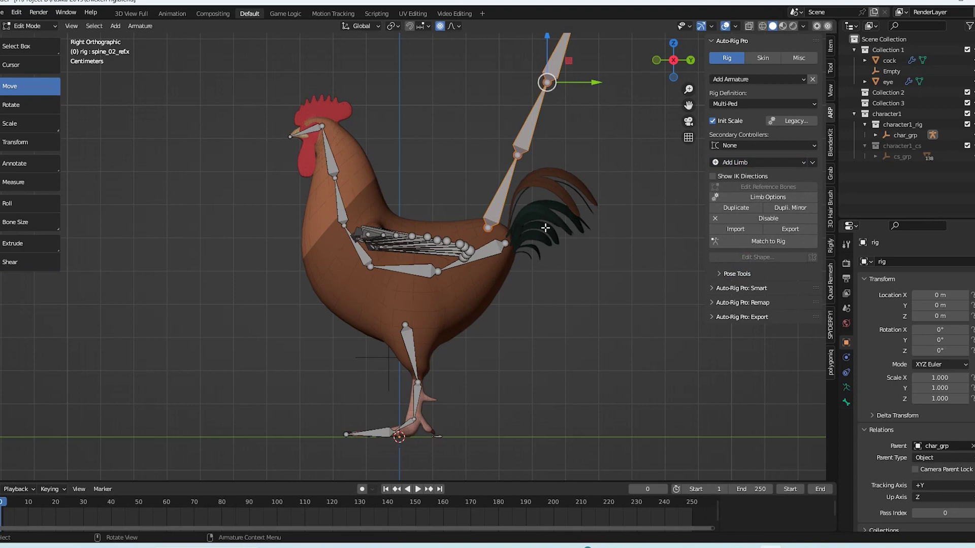
scroll(487, 295, up, 2)
click(769, 199)
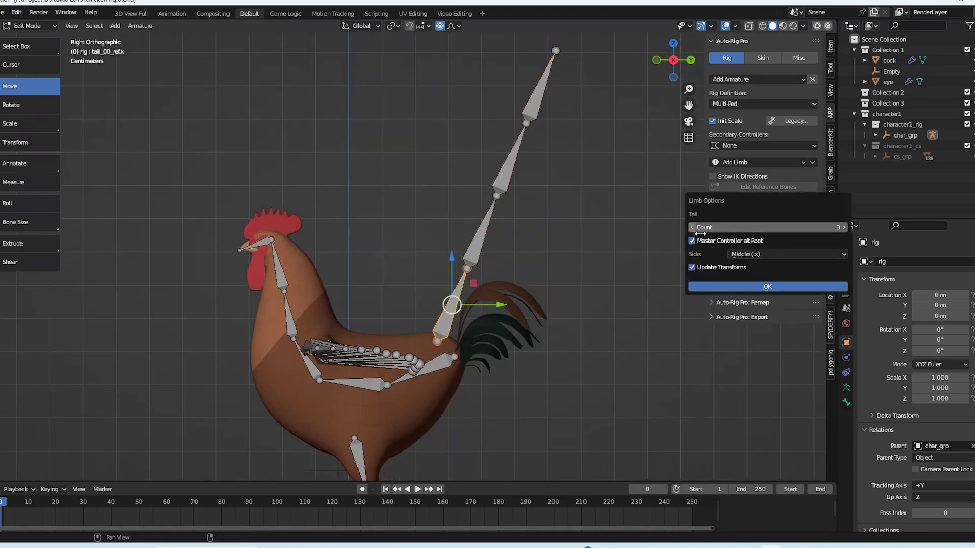
click(717, 285)
Place the tail limb's upper joints and tip along the curve of the tail feathers.
shift+middle_drag(443, 323, 426, 273)
click(424, 291)
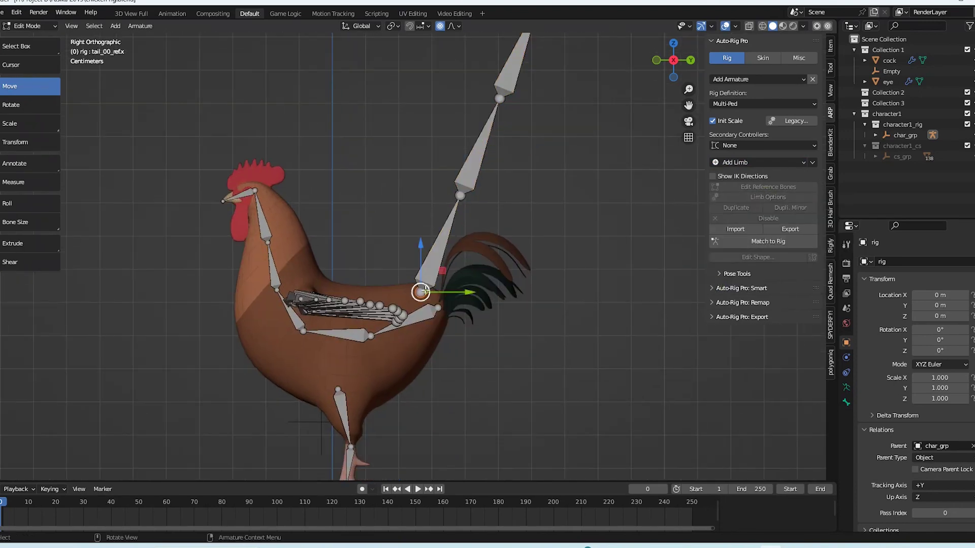
scroll(480, 258, up, 2)
key(g)
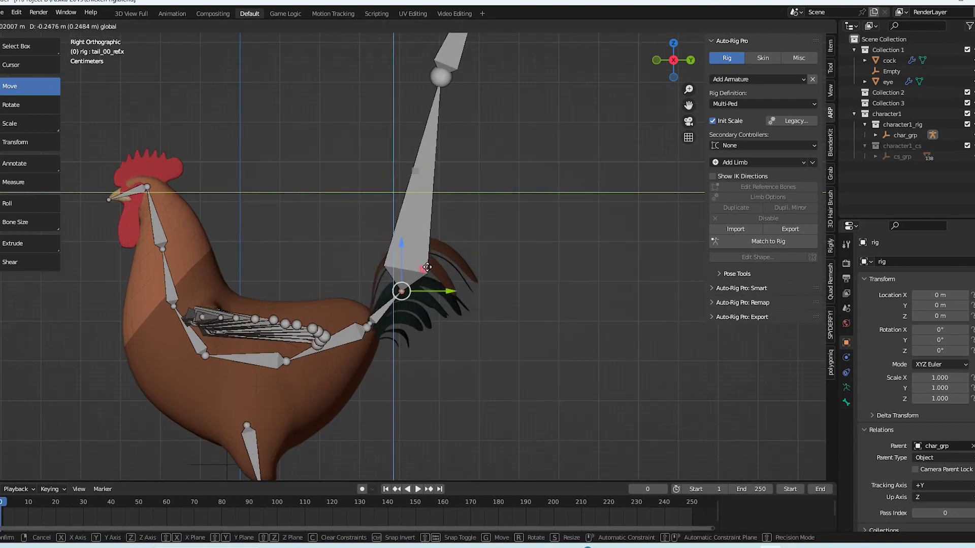
click(439, 78)
shift+middle_drag(440, 78, 454, 127)
key(g)
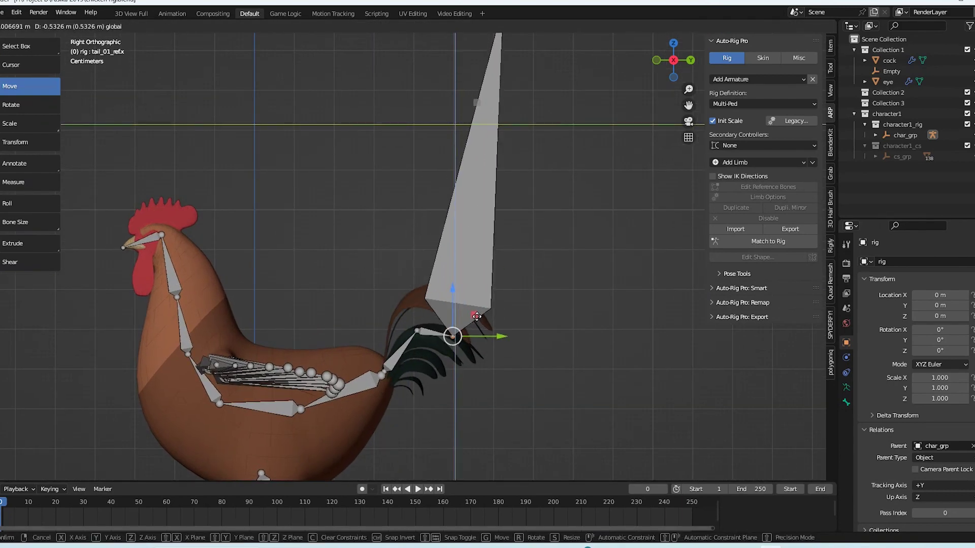
shift+middle_drag(514, 68, 514, 143)
click(503, 80)
drag(525, 59, 505, 418)
Fine-tune the tail joints along the feathers and move the tail root to the rear end of the body.
shift+middle_drag(411, 389, 395, 297)
scroll(395, 297, up, 4)
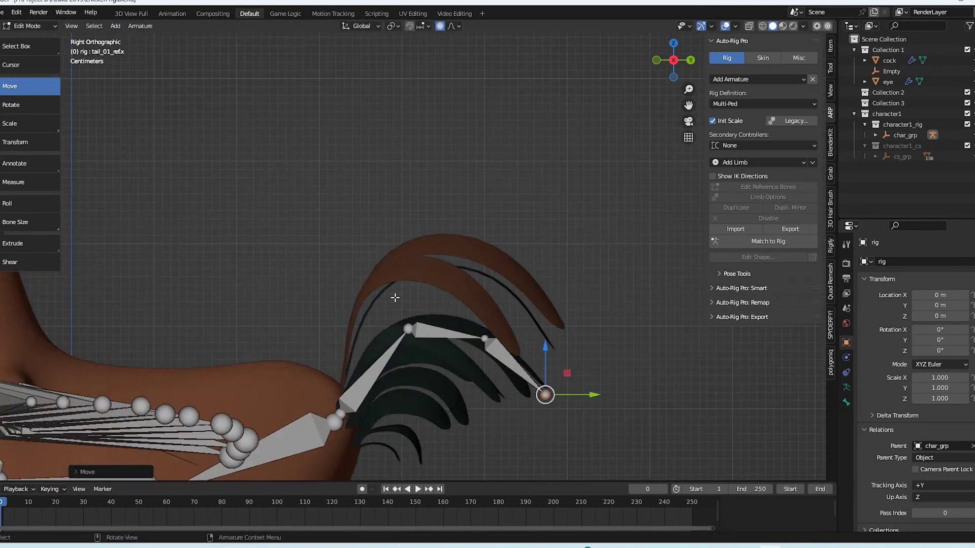
drag(565, 377, 561, 391)
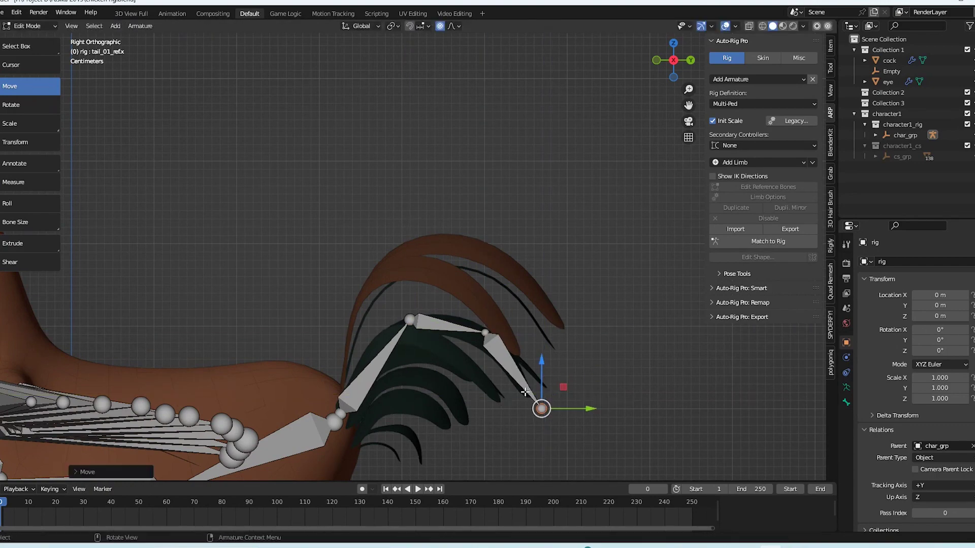
shift+middle_drag(324, 381, 379, 322)
drag(379, 324, 421, 365)
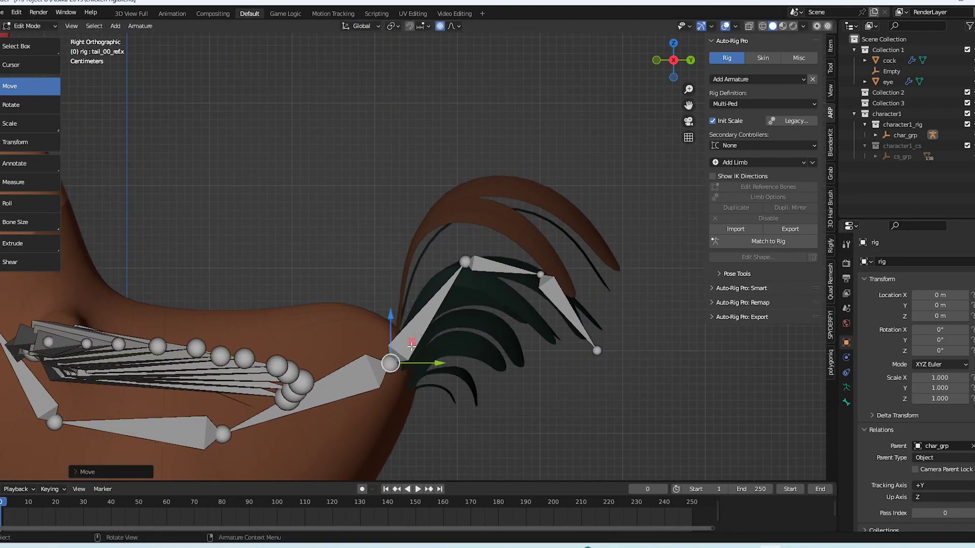
scroll(411, 345, down, 3)
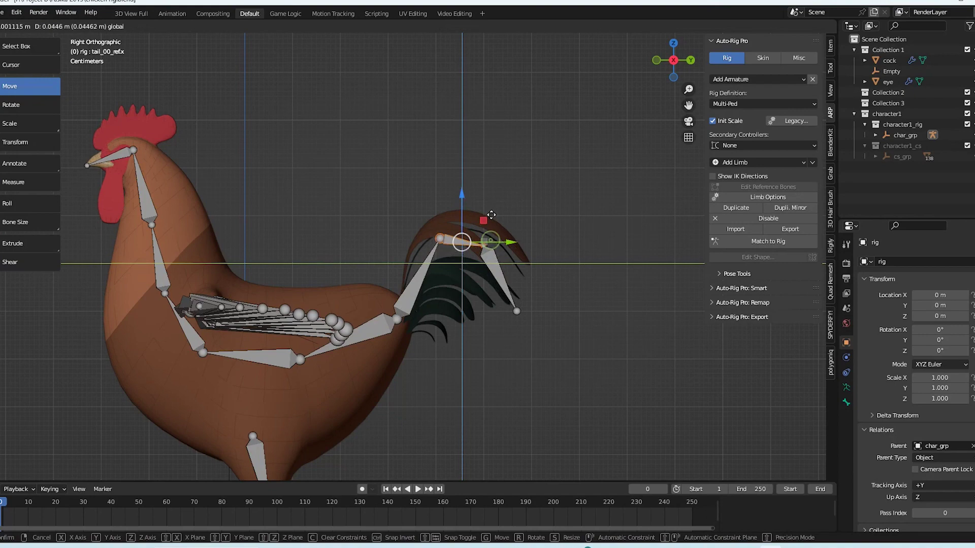
drag(491, 215, 489, 214)
click(526, 292)
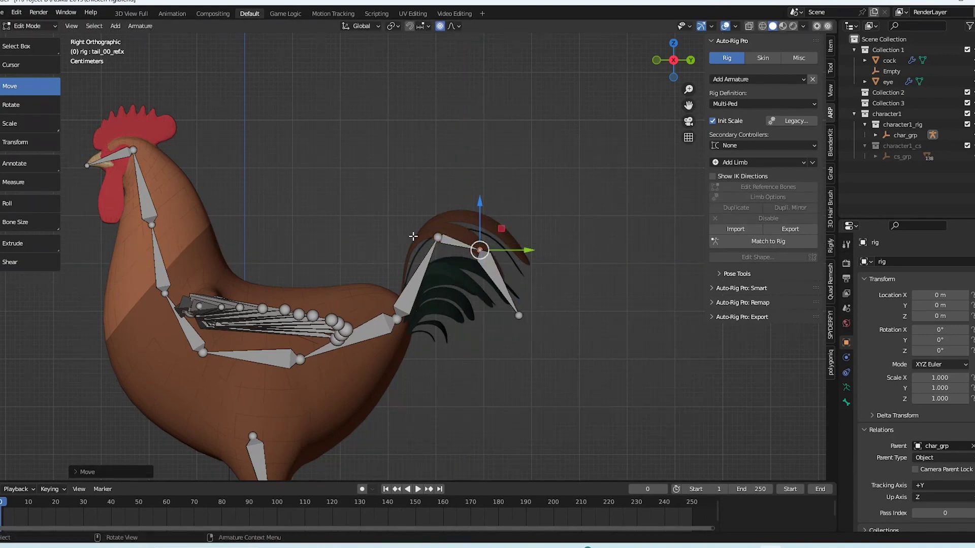
click(452, 216)
Move the outermost hand feather reference bone onto the wing's outer feathers, viewed from above.
middle_drag(452, 216, 355, 366)
click(300, 307)
drag(301, 307, 258, 288)
shift+middle_drag(320, 308, 357, 352)
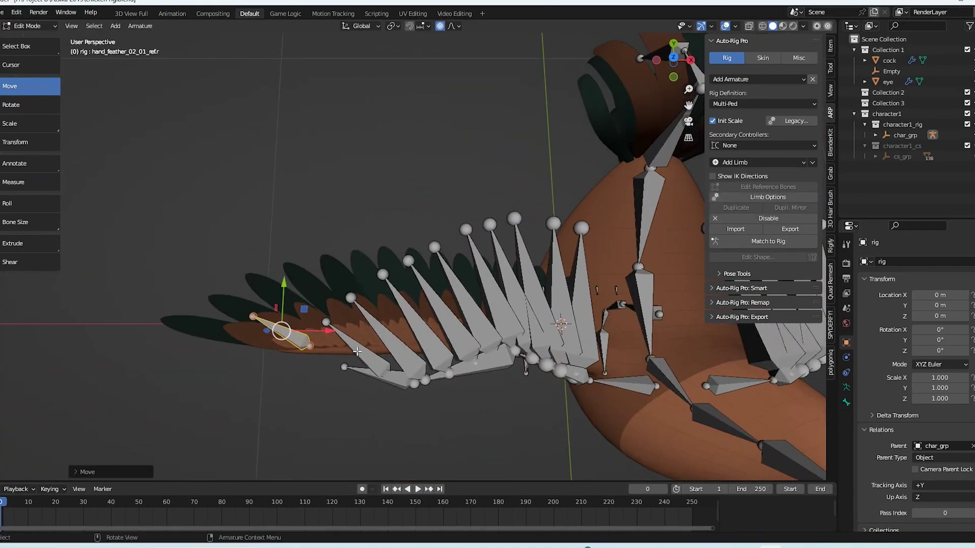
Select the forearm and upper-arm feather bones in groups and move them clear of the arm bones.
click(383, 274)
shift+middle_drag(384, 274, 431, 416)
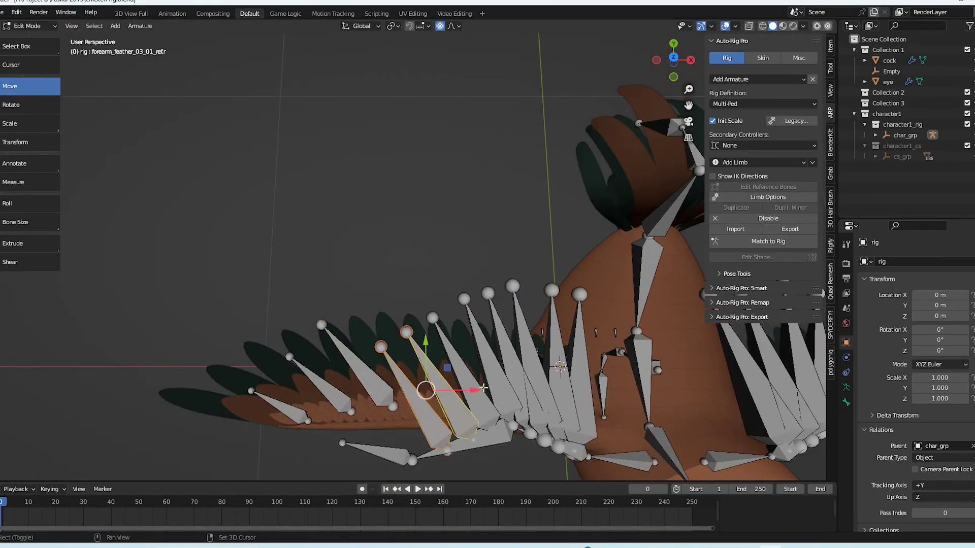
shift+click(481, 389)
shift+click(497, 378)
drag(470, 356, 423, 276)
shift+middle_drag(523, 396, 516, 350)
shift+click(520, 387)
drag(502, 300, 493, 205)
Move the shoulder reference bone toward the body and adjust the wing's hand joint in top view.
mouse_move(500, 408)
middle_down()
mouse_move(500, 358)
mouse_move(502, 401)
middle_up()
click(543, 366)
drag(588, 365, 534, 365)
middle_drag(533, 366, 520, 406)
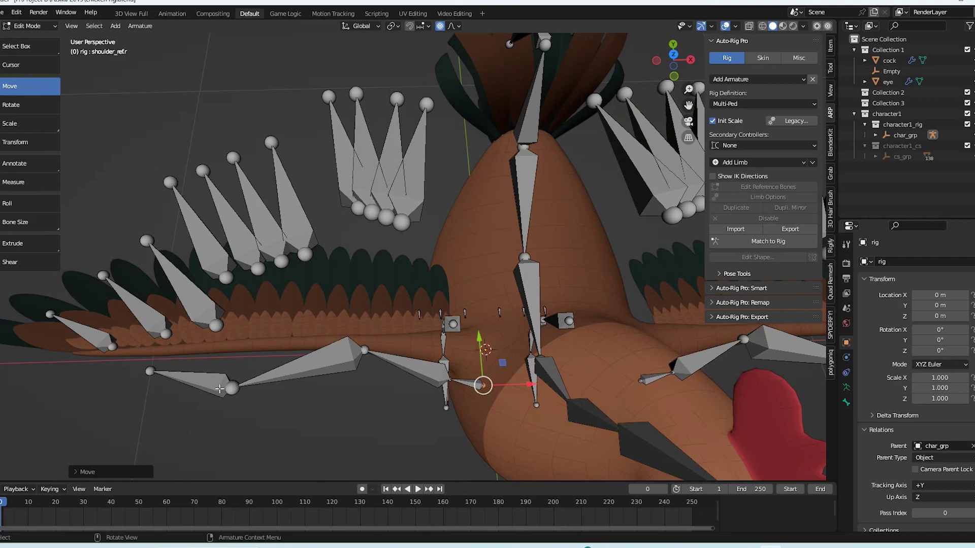
click(219, 388)
key(KP_7)
key(g)
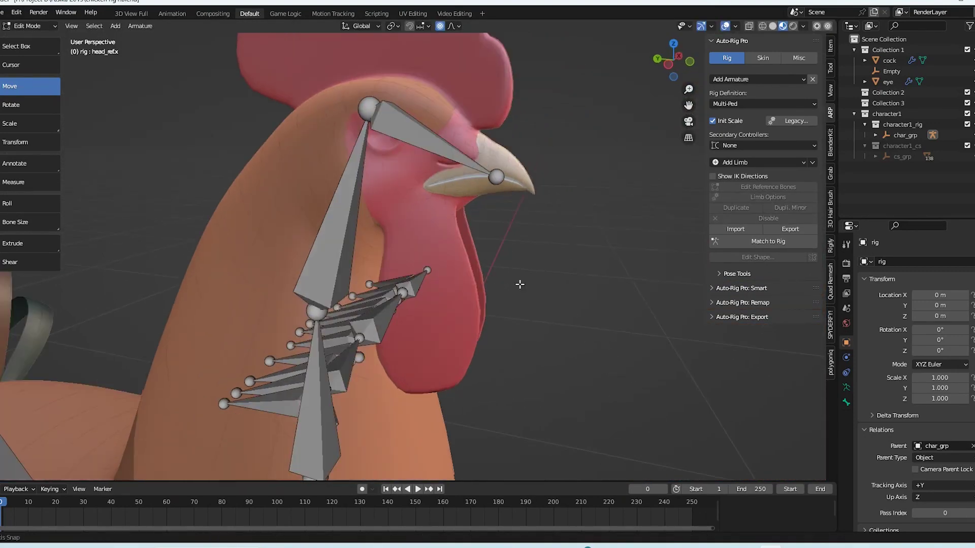
Add a bendy-bones limb, place it in front of the chicken's head in side view and rotate it.
click(738, 161)
click(764, 283)
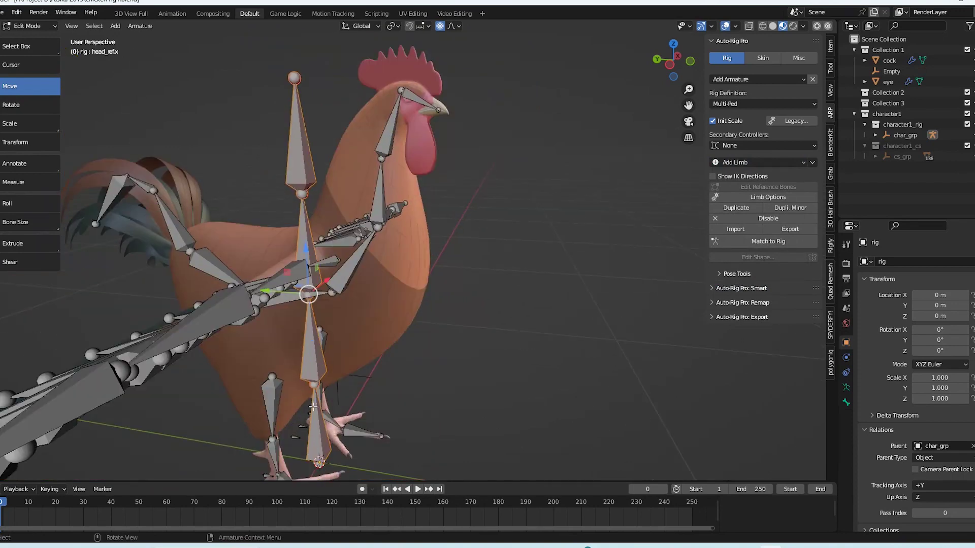
key(KP_3)
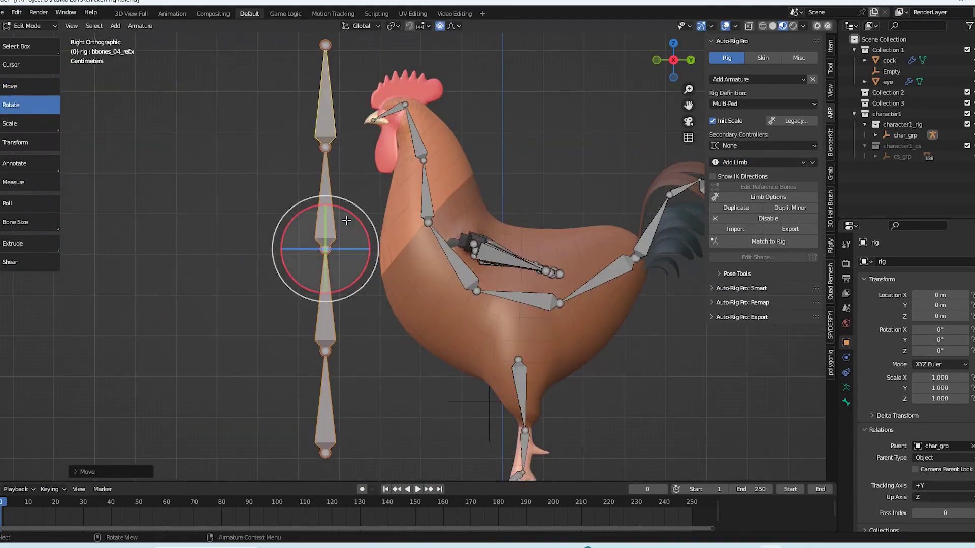
drag(358, 208, 292, 290)
Set the bendy-bones limb's count to 2 and scale its reference bones down.
click(333, 92)
click(772, 197)
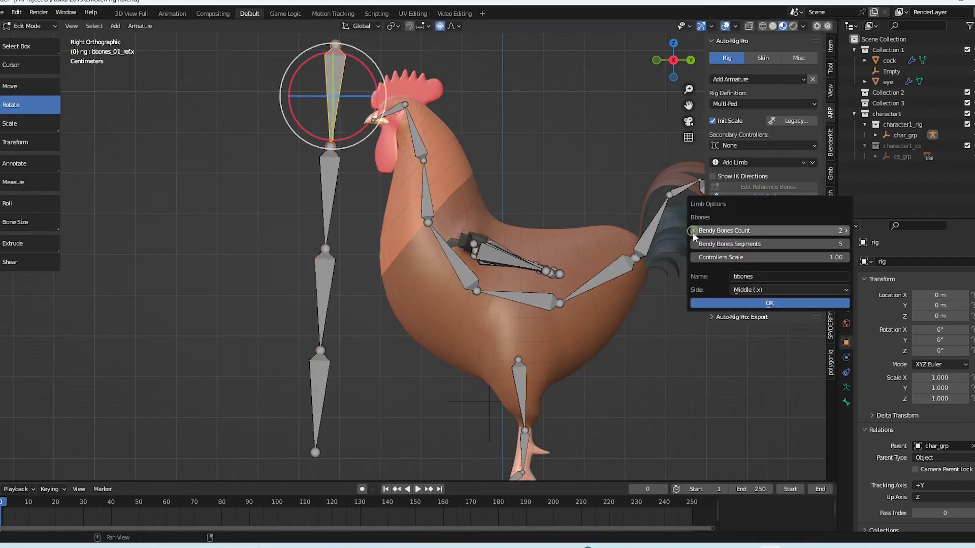
click(721, 301)
key(s)
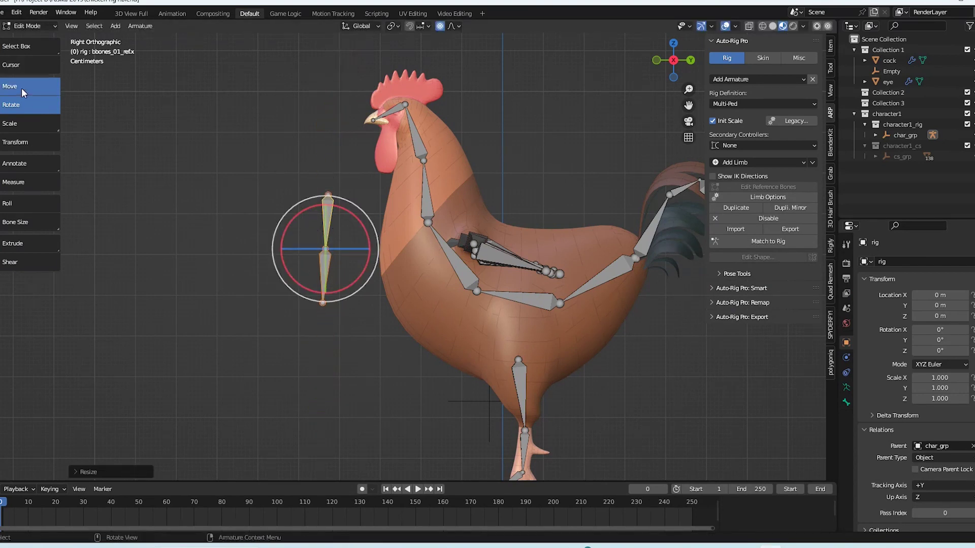
Move the two-bone limb onto the chicken's wattle and place its middle joint and tip along it in side view.
click(24, 94)
drag(326, 249, 380, 169)
shift+middle_drag(380, 168, 434, 239)
scroll(436, 237, up, 6)
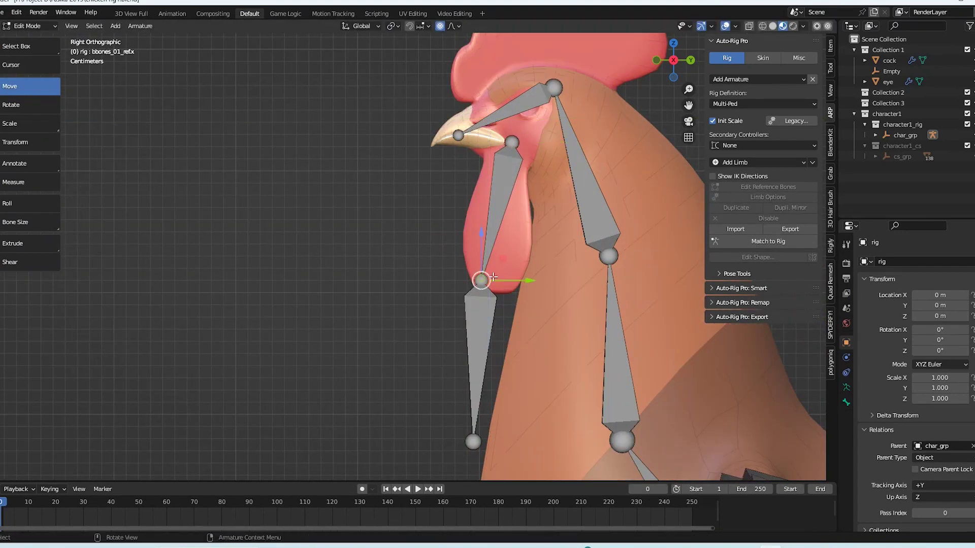
drag(502, 260, 521, 196)
click(469, 448)
drag(492, 419, 509, 268)
key(ctrl+KP_3)
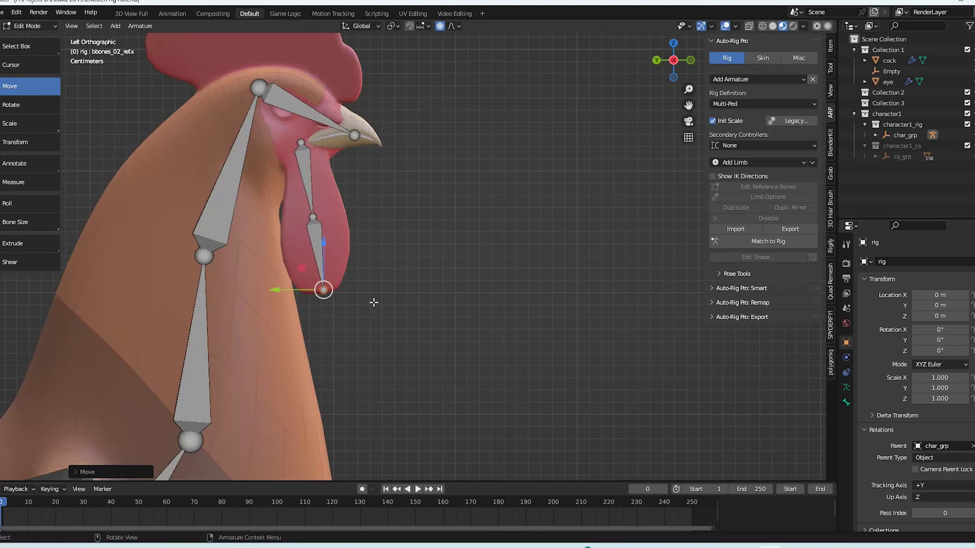
Shift both wattle bones sideways into the right wattle in front view.
scroll(362, 310, up, 2)
key(KP_1)
drag(311, 194, 279, 208)
key(KP_3)
click(485, 165)
shift+click(470, 252)
key(KP_1)
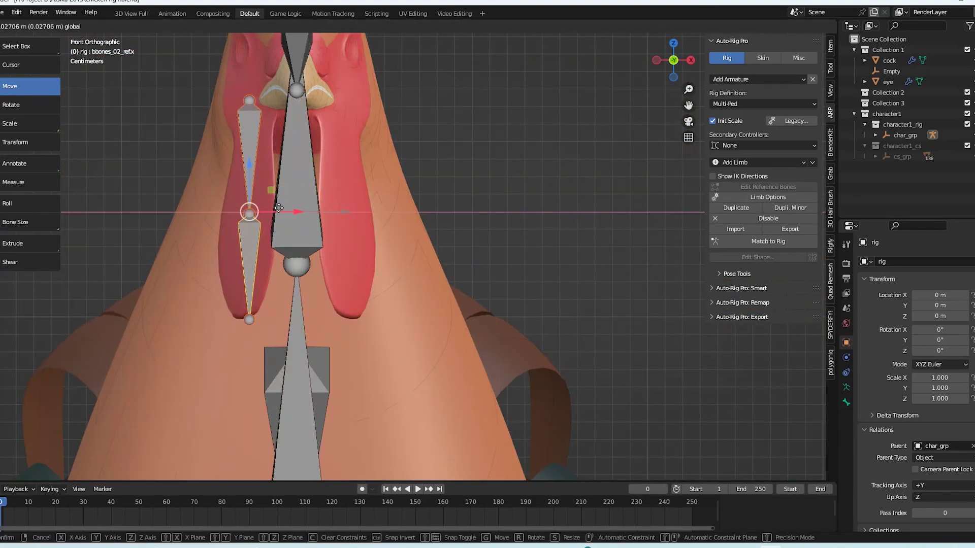
Adjust the wattle chain's upper bone and joints so they sit inside the wattle mesh from several angles.
middle_drag(259, 287, 406, 264)
click(443, 175)
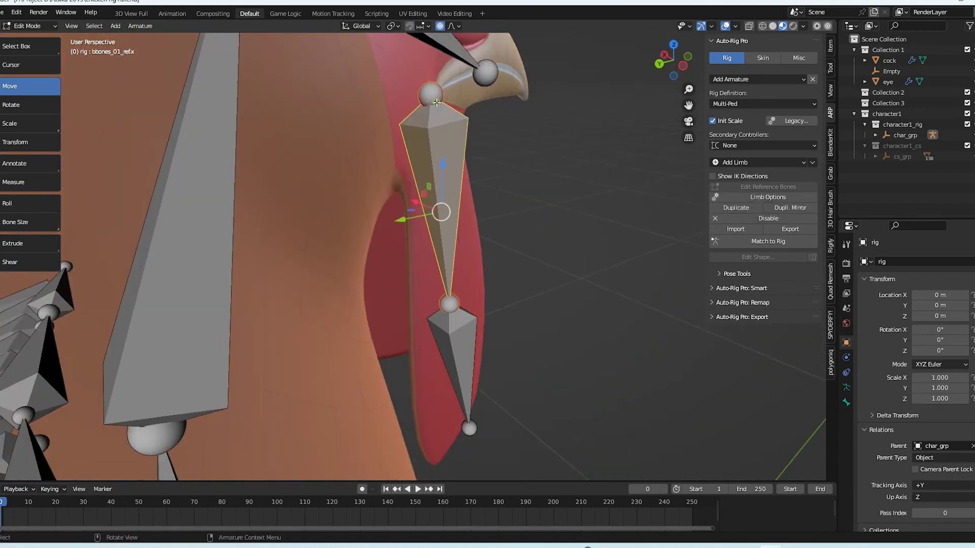
middle_drag(442, 176, 459, 165)
click(457, 114)
middle_drag(445, 125, 406, 218)
drag(413, 314, 404, 319)
middle_drag(404, 319, 264, 274)
drag(317, 169, 317, 168)
middle_drag(284, 203, 252, 212)
shift+middle_drag(263, 264, 343, 268)
scroll(344, 268, up, 2)
Set the wattle limb's side to right (.r) and mirror-duplicate it onto the other wattle.
click(316, 213)
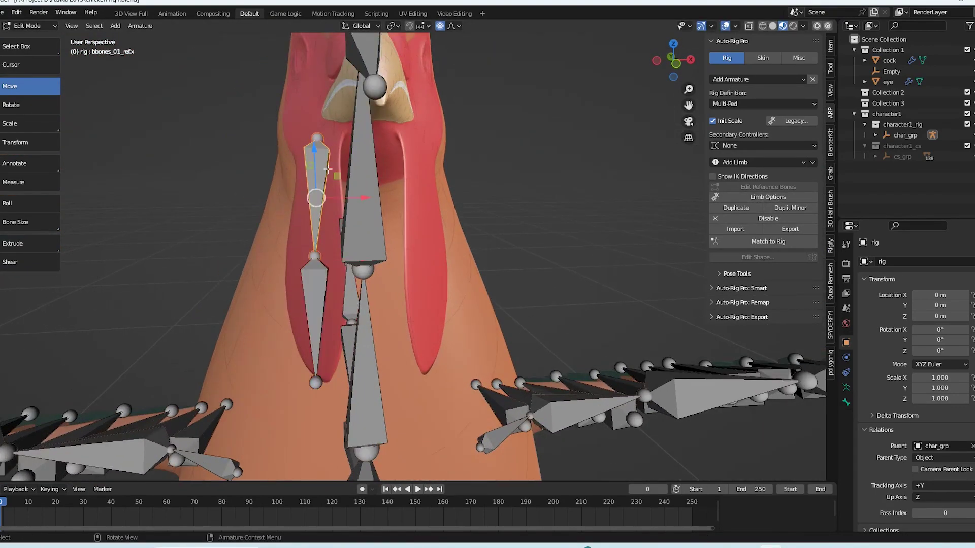
click(768, 198)
click(745, 323)
click(769, 301)
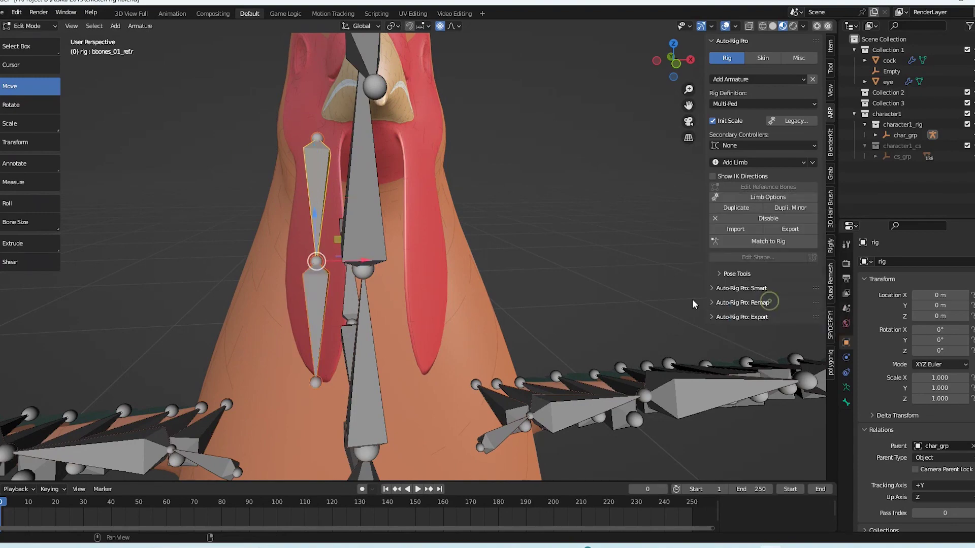
middle_drag(533, 216, 419, 157)
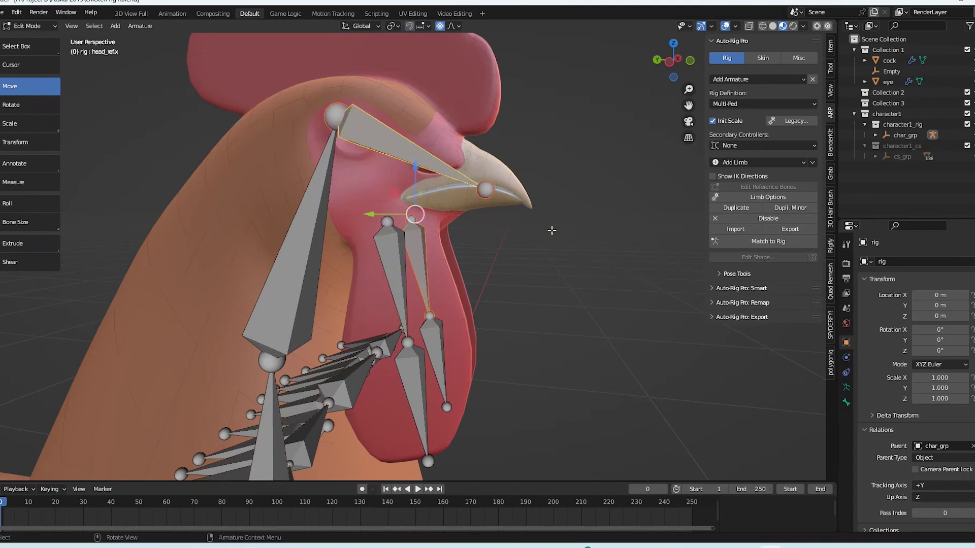
Parent the upper bone of each wattle chain to the head reference bone.
key(ctrl+p)
click(429, 177)
click(535, 281)
scroll(535, 280, down, 3)
middle_drag(535, 281, 508, 275)
click(387, 260)
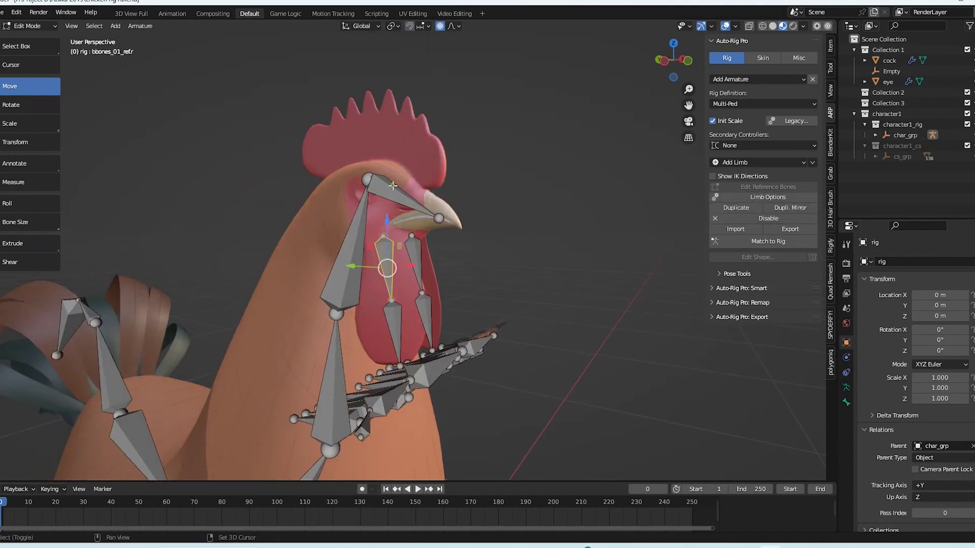
middle_drag(498, 230, 448, 259)
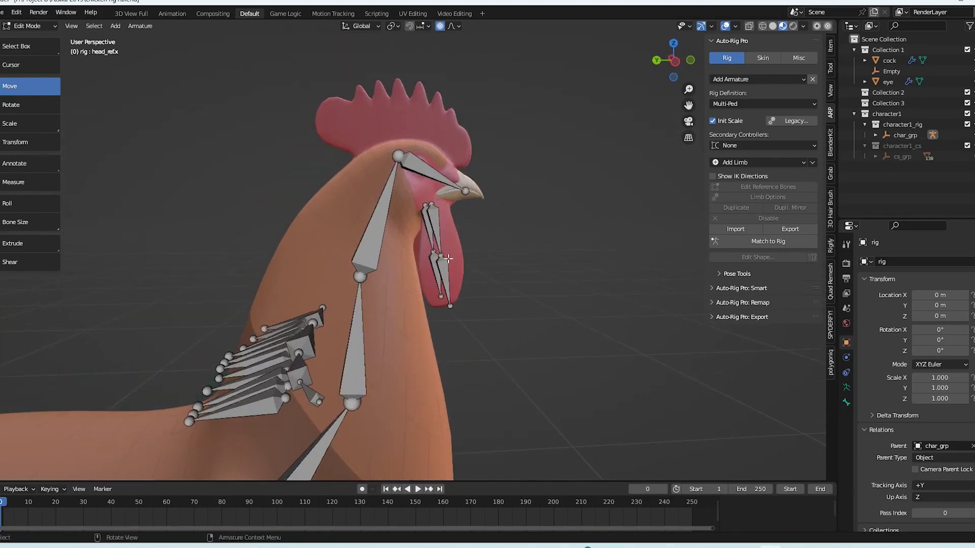
Raise the upper neck joint and shift the neck's base joint backward inside the chicken's neck.
drag(338, 256, 334, 228)
shift+middle_drag(339, 284, 386, 222)
click(397, 341)
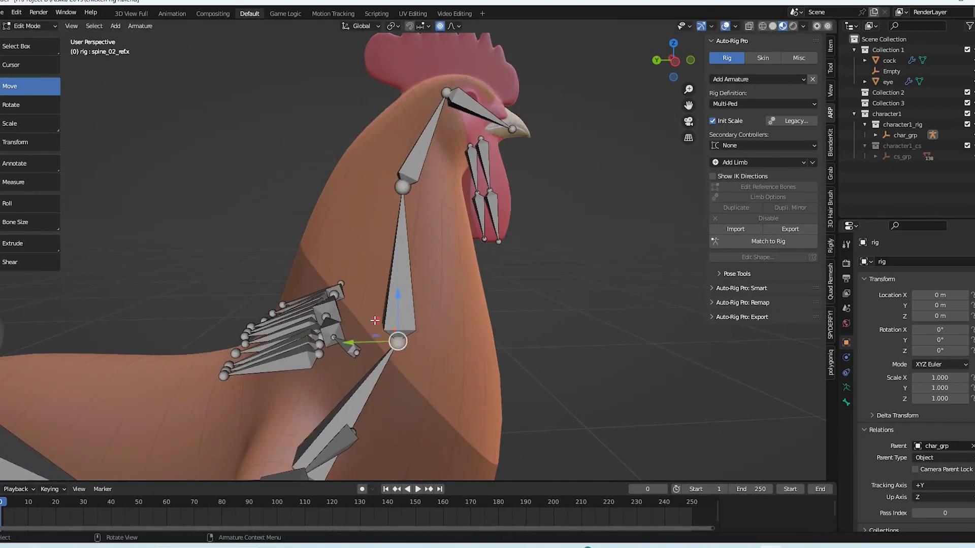
drag(410, 345, 384, 333)
scroll(401, 325, down, 7)
middle_drag(406, 320, 694, 269)
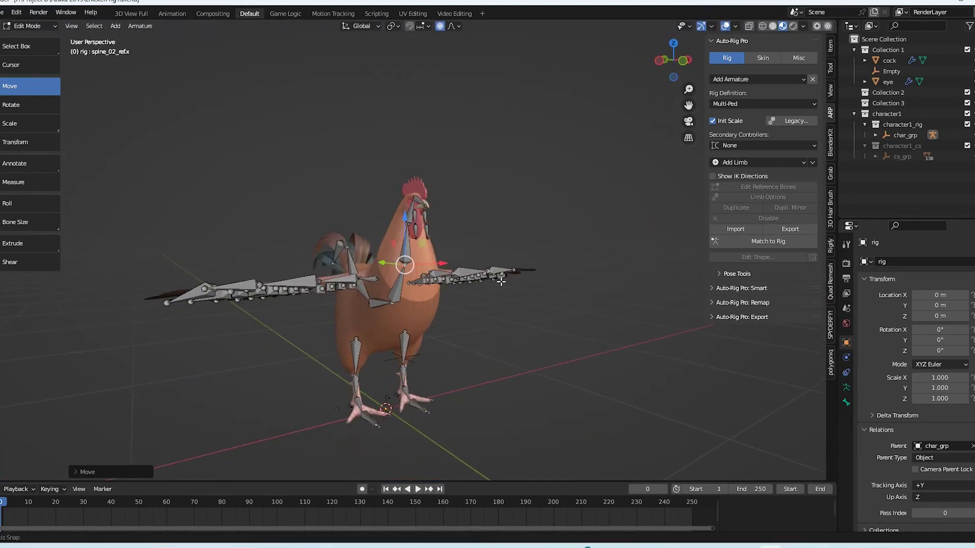
Check the limb options of the right shoulder and generate the control rig with Match to Rig.
middle_drag(502, 281, 355, 295)
scroll(346, 295, up, 3)
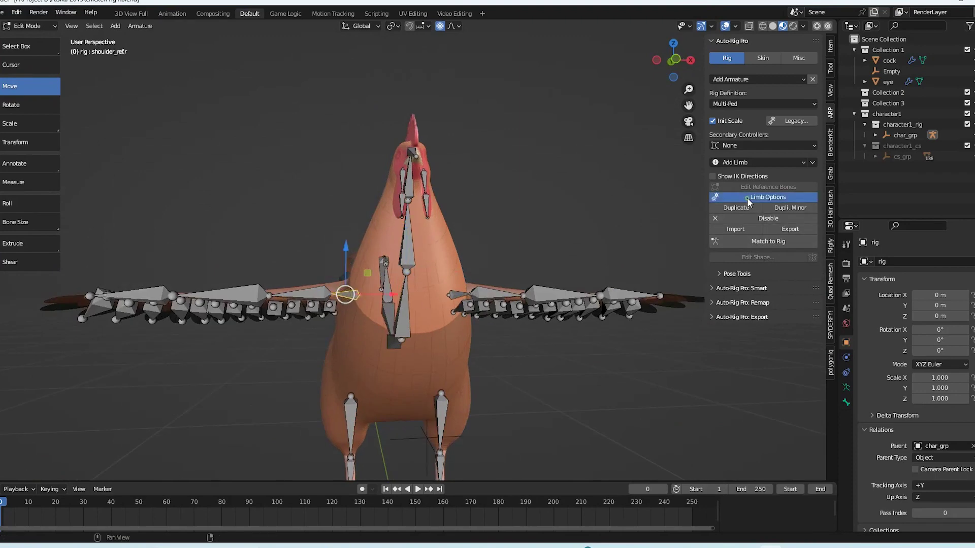
click(747, 199)
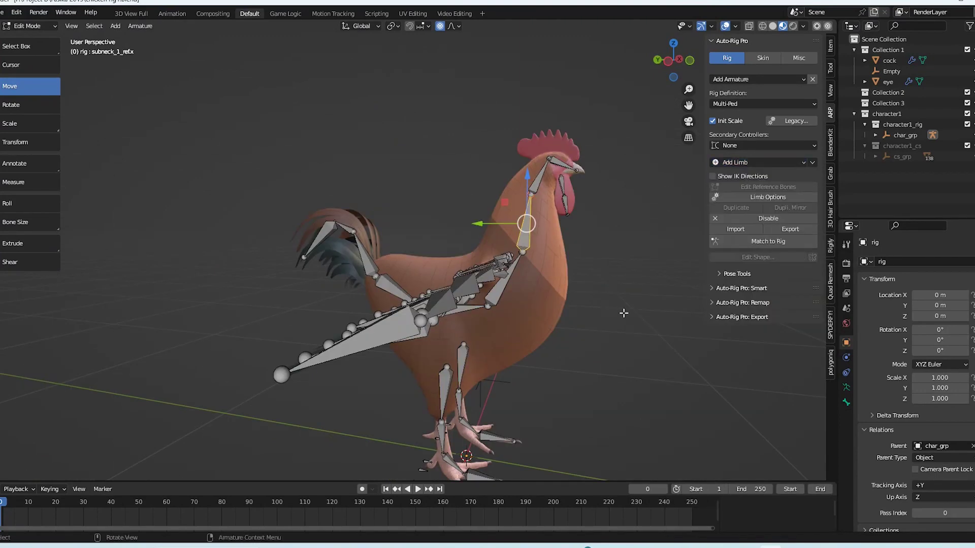
middle_drag(624, 314, 589, 293)
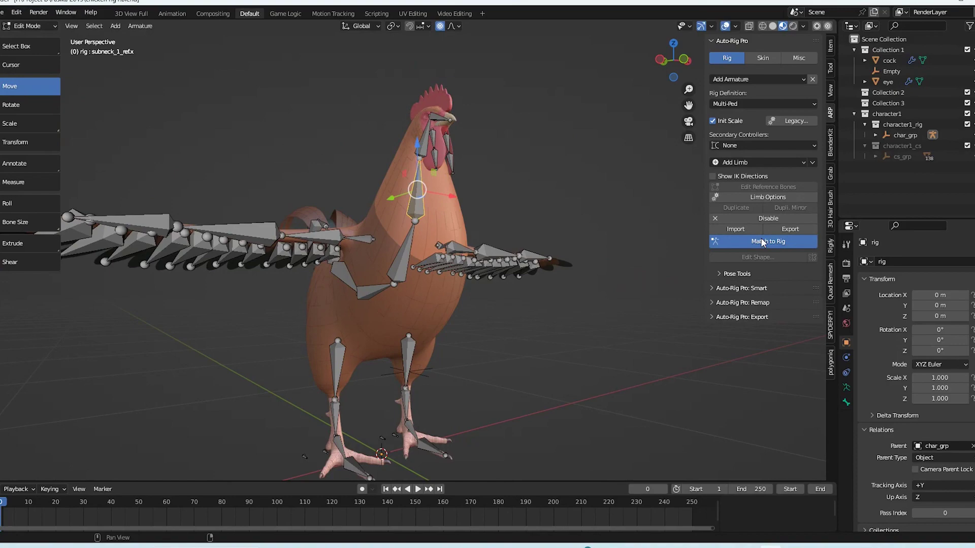
In Object Mode, select the chicken mesh together with the rig and bind them using the Heat Maps engine.
middle_drag(371, 288, 438, 325)
scroll(479, 336, up, 2)
scroll(406, 333, up, 2)
click(406, 317)
scroll(358, 320, down, 4)
click(437, 324)
key(ctrl+Tab)
click(452, 235)
shift+click(454, 310)
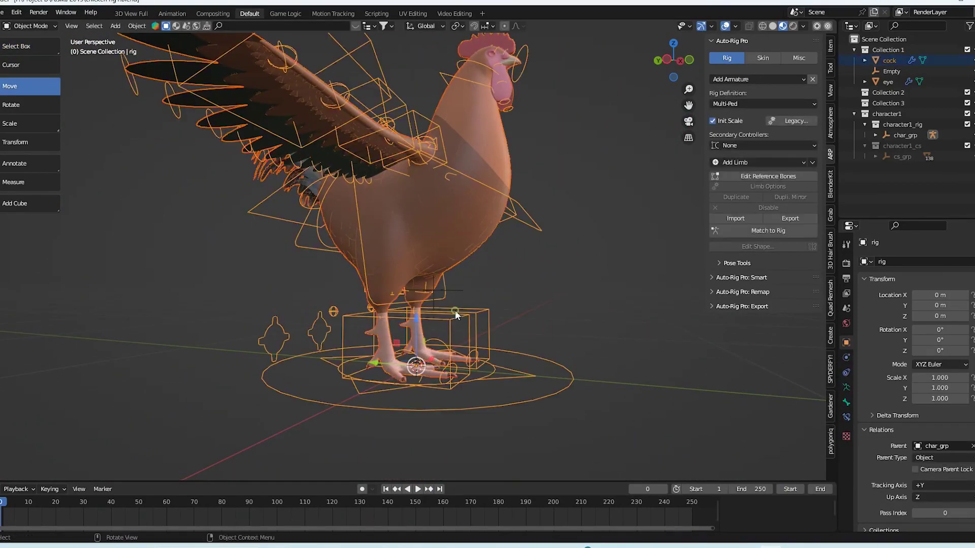
click(762, 59)
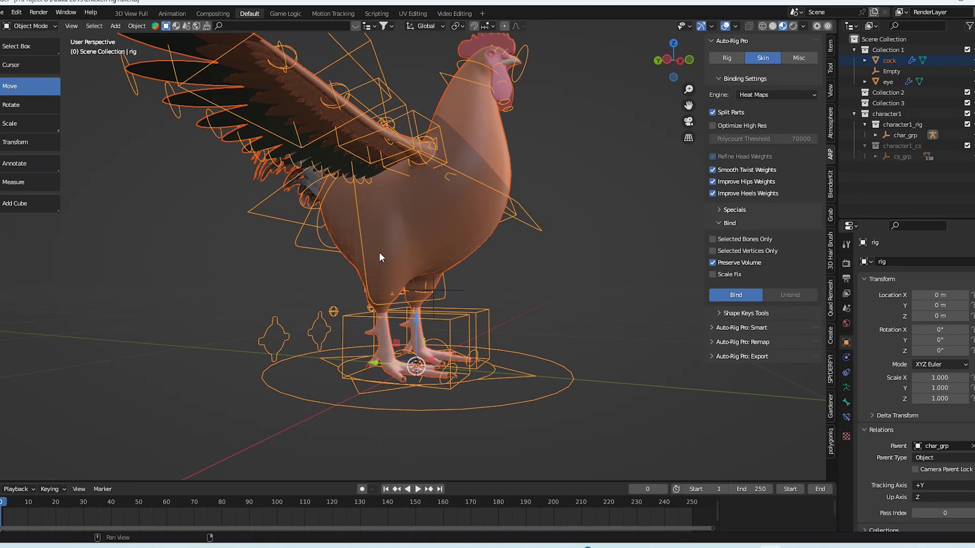
Test the leg binding in Pose Mode by moving the right foot IK controller, and cancel the move.
scroll(440, 335, up, 1)
key(ctrl+Tab)
click(456, 342)
middle_drag(440, 335, 468, 331)
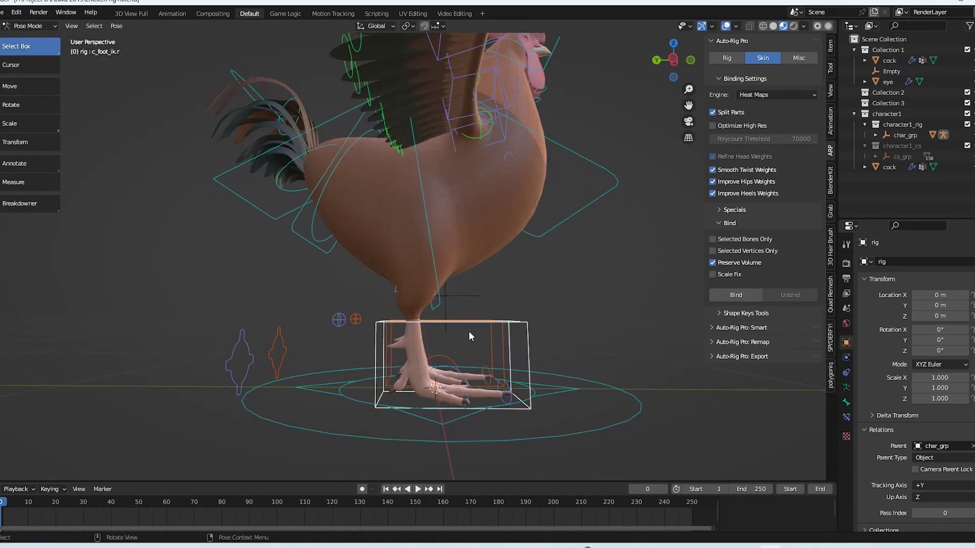
key(g)
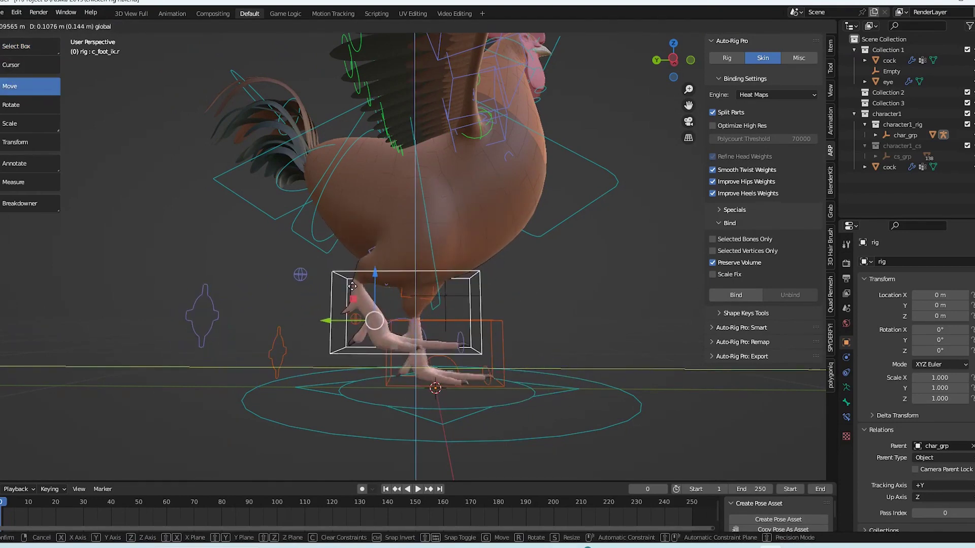
drag(352, 286, 423, 262)
right_click(424, 261)
Move a wing controller in Pose Mode to test how the feathers follow.
middle_drag(342, 141, 387, 152)
click(365, 122)
key(g)
click(347, 180)
Enable the thumb, middle and pinky toes in the right leg's limb options while editing the reference bones.
middle_drag(347, 180, 523, 224)
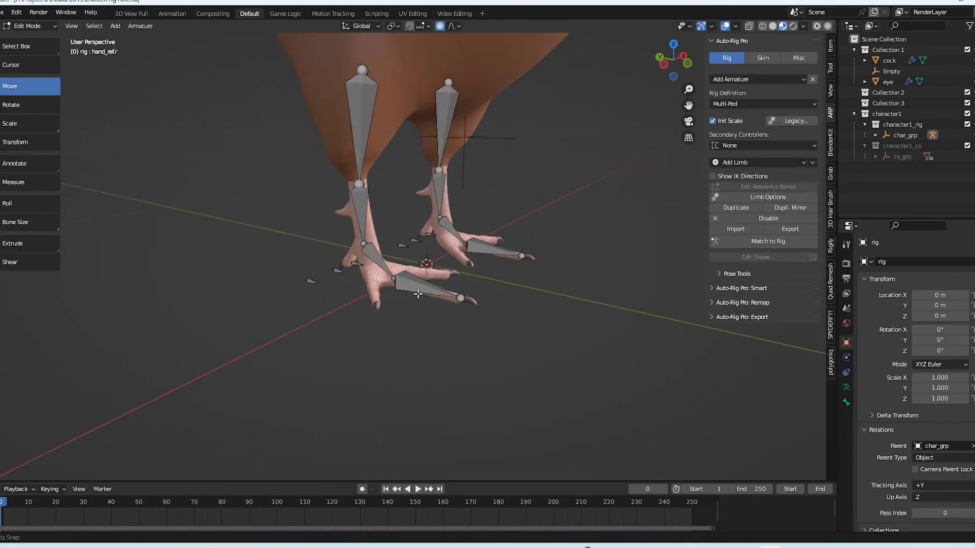
click(415, 295)
middle_drag(418, 294, 356, 307)
scroll(330, 292, up, 3)
middle_drag(310, 280, 344, 294)
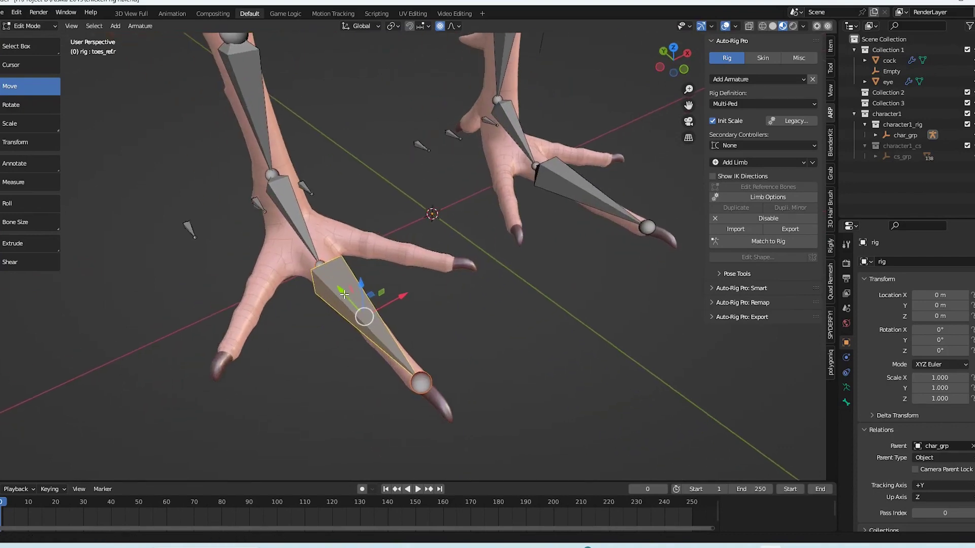
middle_drag(421, 271, 395, 262)
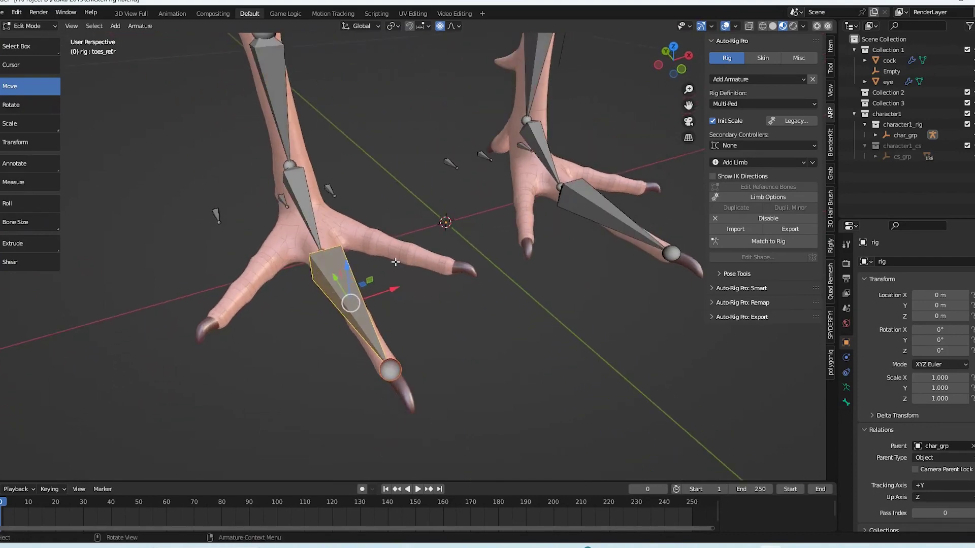
click(774, 197)
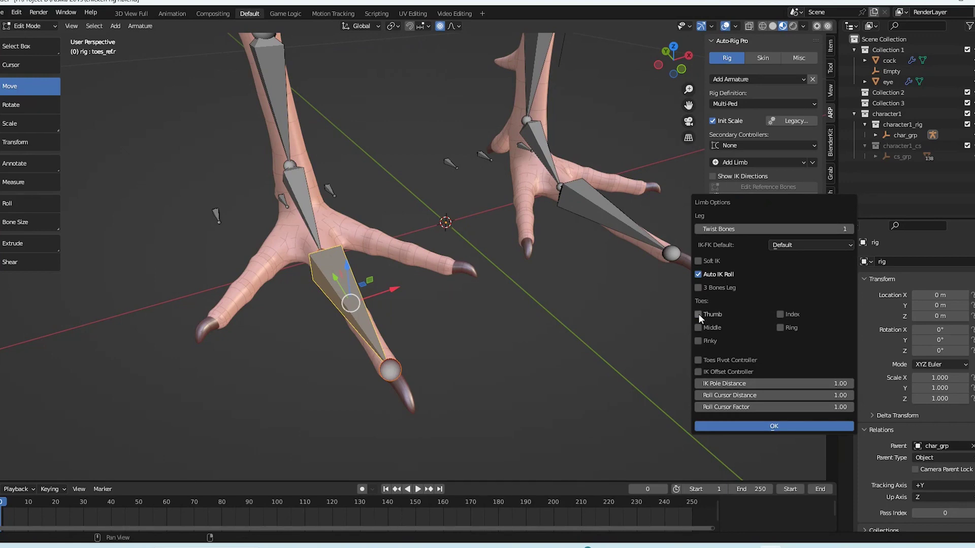
click(698, 327)
click(698, 341)
click(716, 426)
Enable the thumb, middle and pinky toes in the left leg's limb options.
middle_drag(397, 319, 626, 244)
click(417, 306)
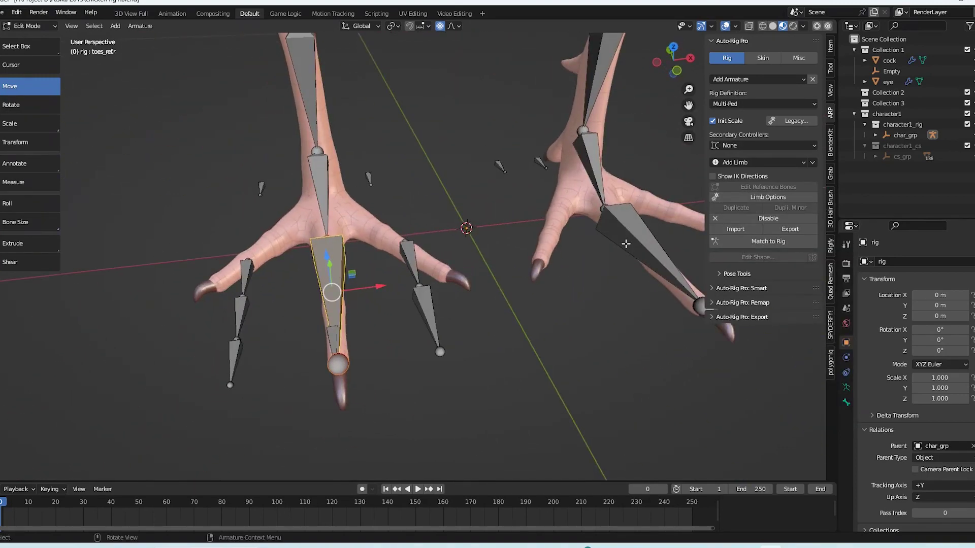
click(782, 197)
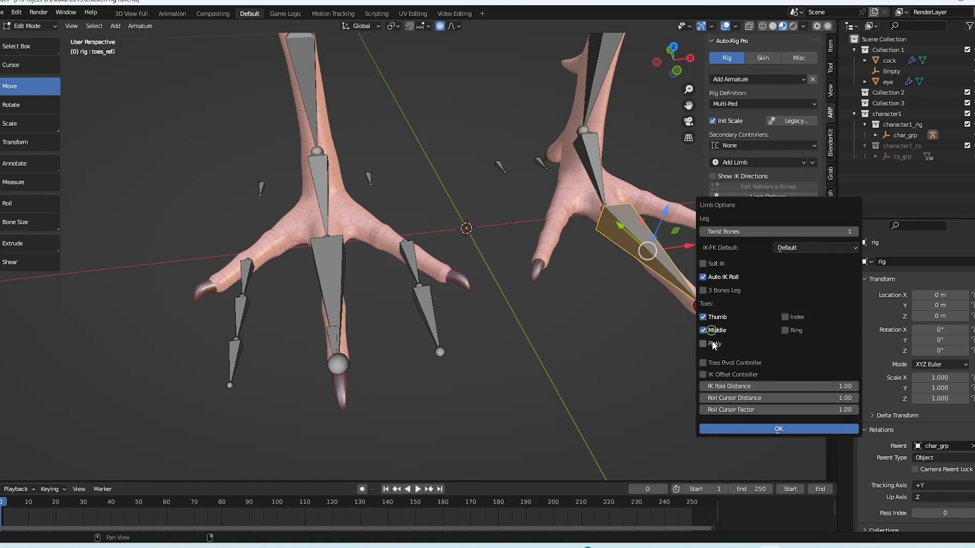
click(763, 432)
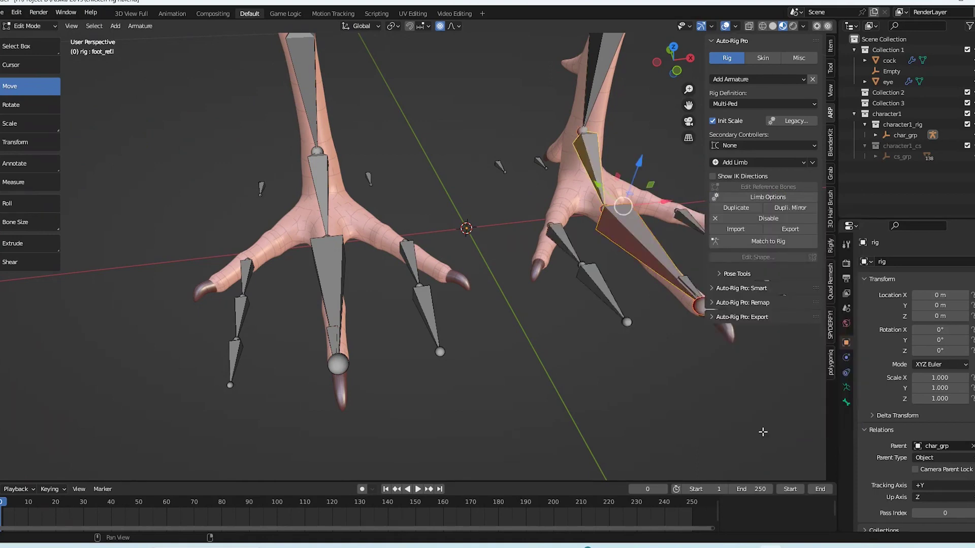
Move the first pinky toe reference bone onto the right foot's outer toe.
scroll(526, 333, down, 2)
middle_drag(526, 333, 596, 324)
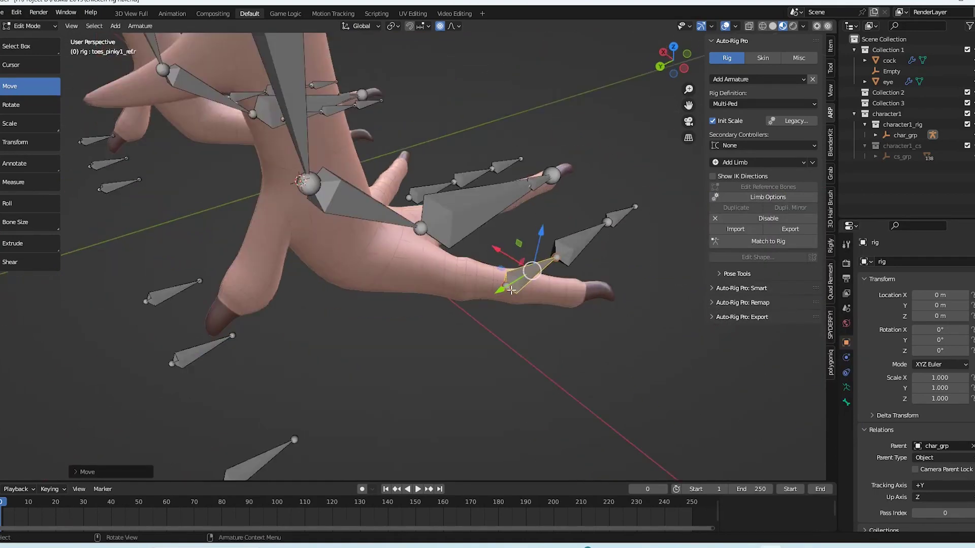
middle_drag(511, 290, 375, 356)
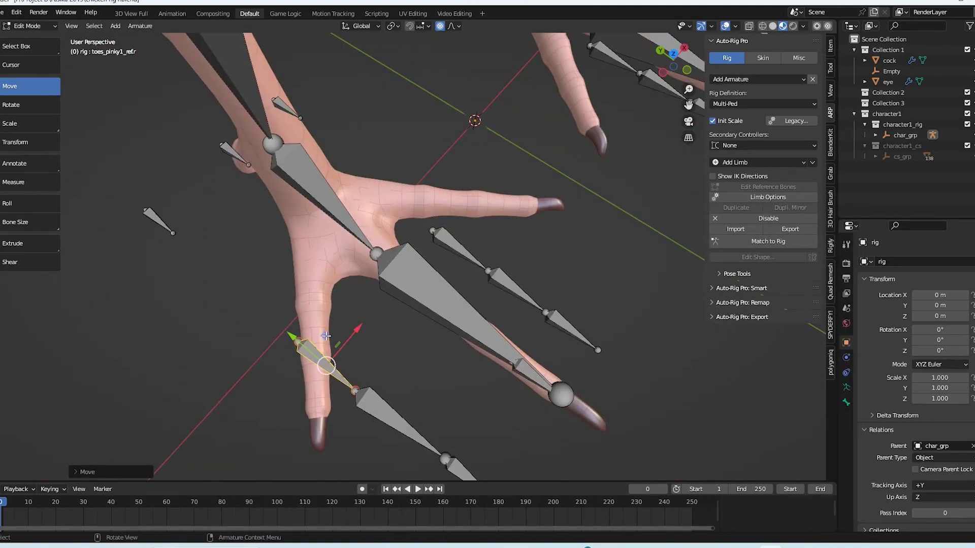
drag(358, 331, 368, 323)
shift+middle_drag(368, 323, 417, 234)
middle_drag(355, 304, 461, 282)
scroll(359, 275, up, 3)
click(364, 279)
scroll(359, 276, down, 5)
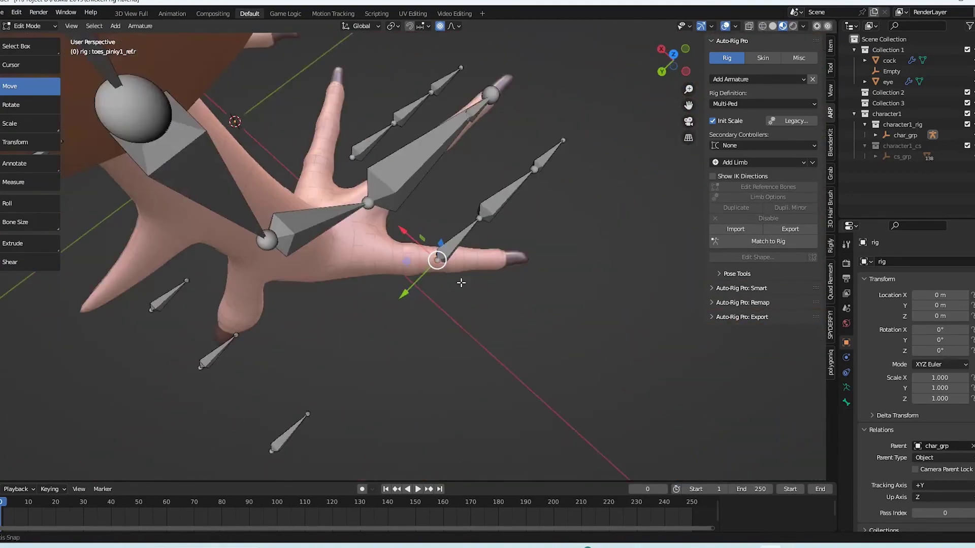
Place the pinky toe chain's root at the base of the outer toe and its second joint along that toe.
drag(437, 257, 348, 257)
middle_drag(348, 257, 386, 289)
click(480, 217)
drag(481, 217, 427, 257)
click(342, 254)
drag(307, 250, 275, 244)
middle_drag(276, 244, 350, 249)
click(425, 257)
drag(395, 267, 379, 272)
Place the pinky toe chain's third joint and tip along the outer toe and refine its middle joints.
click(507, 147)
drag(477, 161, 448, 250)
drag(510, 94, 584, 122)
middle_drag(627, 236, 573, 294)
drag(416, 175, 303, 215)
middle_drag(303, 214, 367, 168)
click(417, 228)
drag(388, 232, 382, 233)
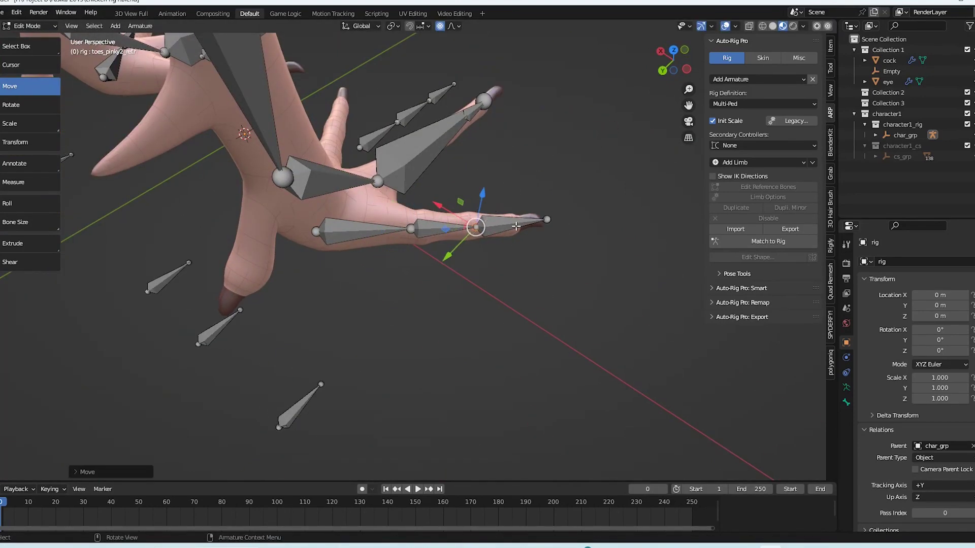
click(474, 226)
middle_drag(474, 226, 387, 226)
Place the index toe chain's root and second joint inside the right foot's inner toe.
middle_drag(598, 253, 543, 249)
click(415, 299)
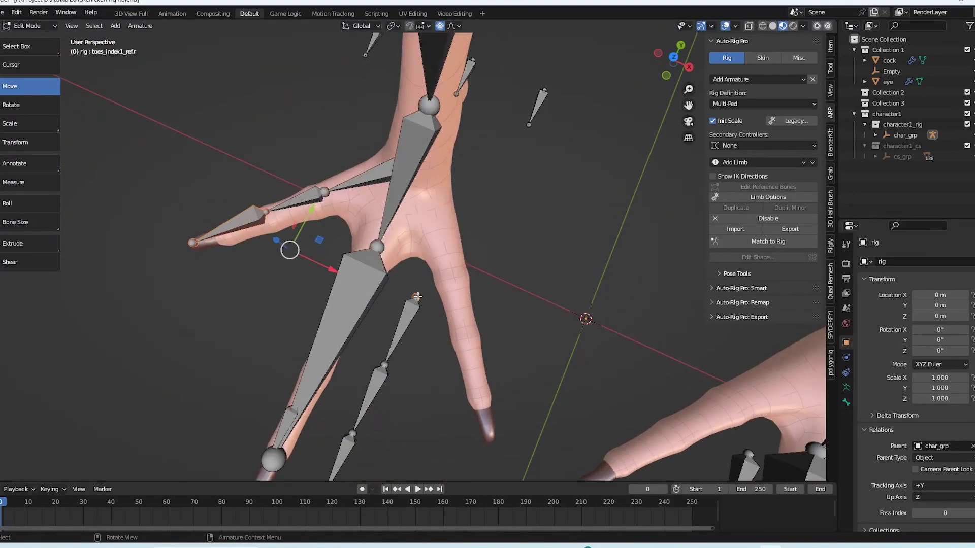
drag(441, 304, 460, 269)
middle_drag(459, 269, 432, 274)
click(367, 301)
drag(395, 306, 434, 294)
Move the index toe chain's third joint and tip along the inner toe toward the claw.
click(263, 342)
drag(292, 349, 440, 329)
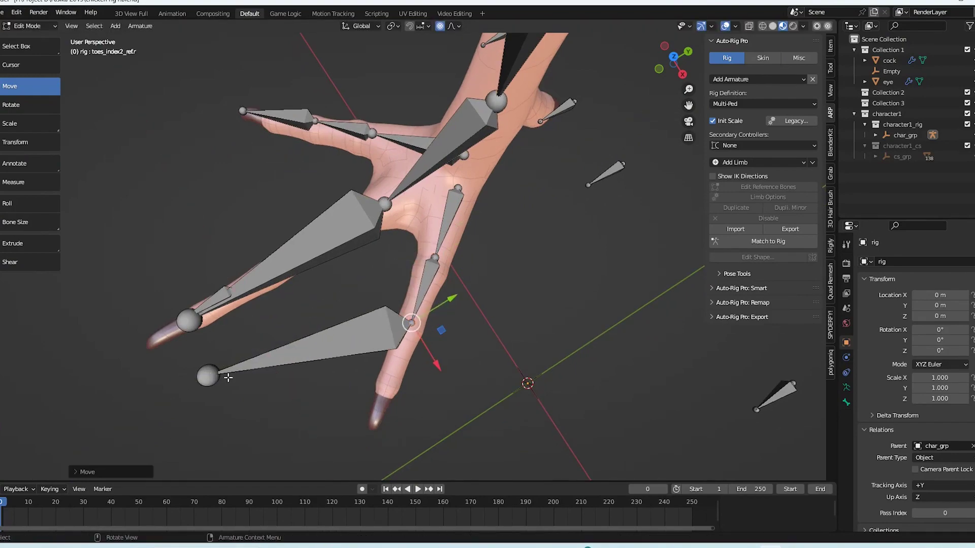
click(209, 376)
drag(238, 383, 406, 425)
click(435, 339)
Match the control rig to the updated toe reference bones and view the foot controllers.
middle_drag(435, 339, 530, 246)
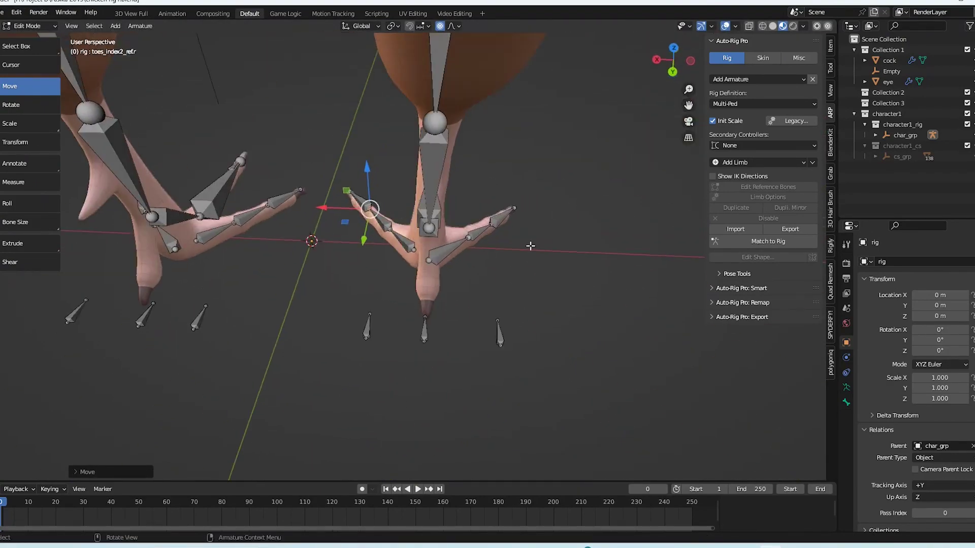
click(318, 328)
middle_drag(318, 327, 377, 312)
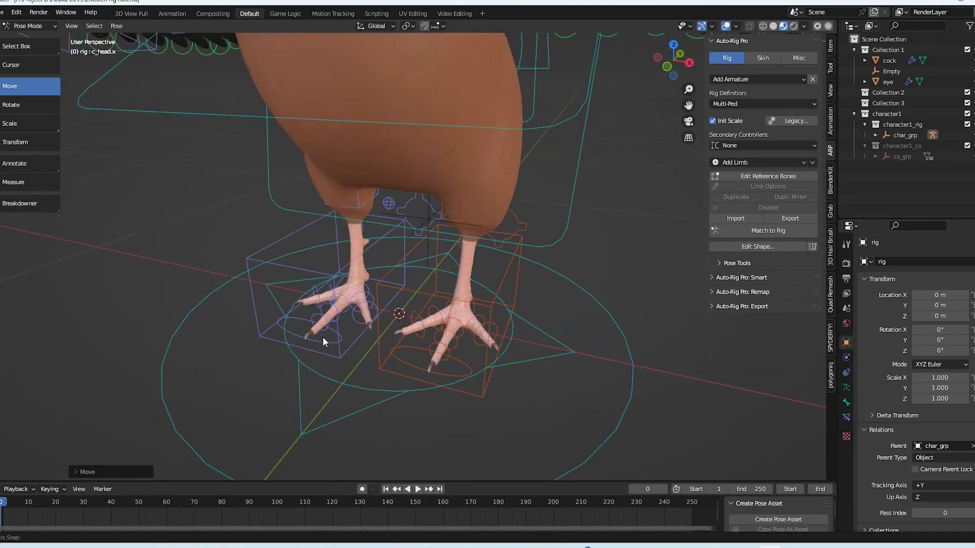
Bind the chicken mesh to the rig in Object Mode using the Heat Maps engine with Split Parts enabled.
middle_drag(322, 337, 421, 326)
scroll(436, 323, up, 3)
middle_drag(488, 317, 472, 319)
key(ctrl+Tab)
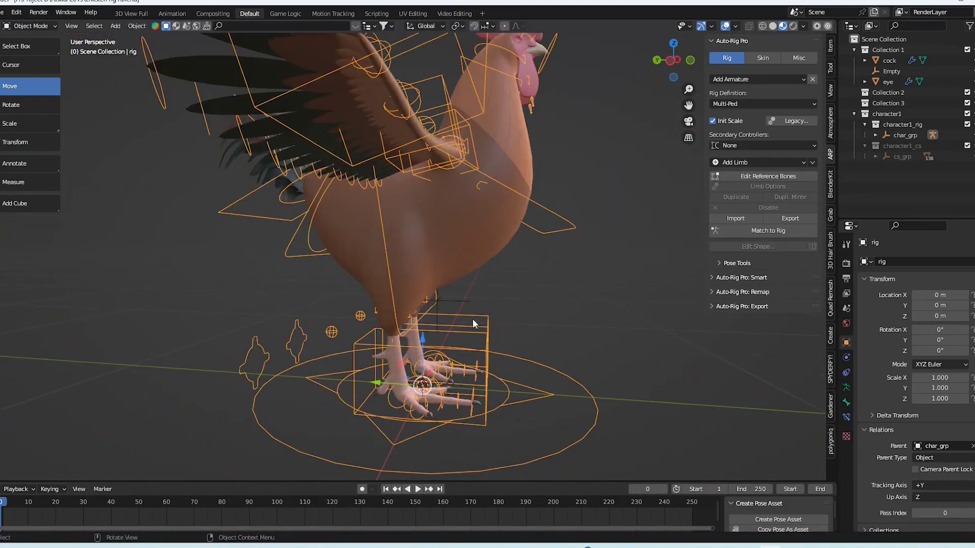
click(472, 319)
shift+click(477, 340)
click(763, 57)
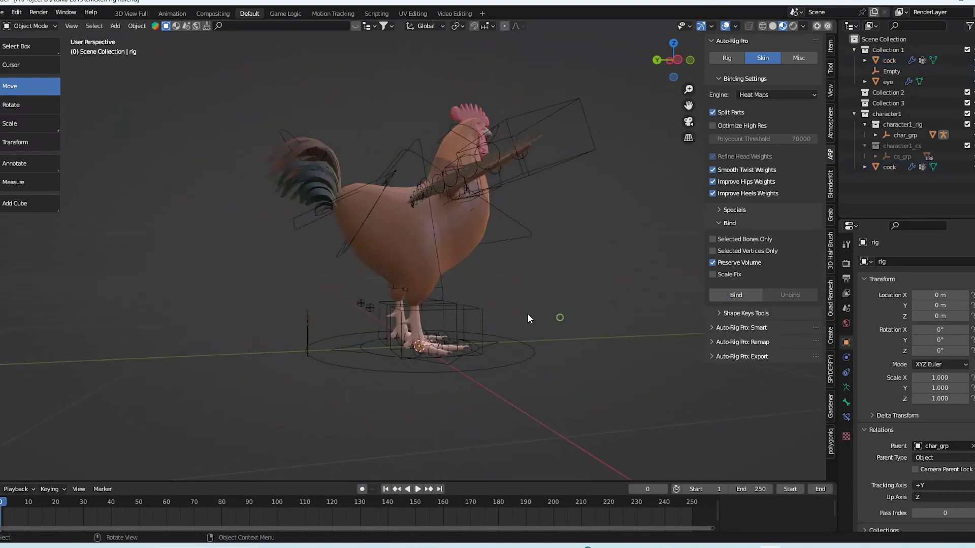
Try moving the right foot IK controller in Pose Mode to test the leg's deformation.
key(ctrl+Tab)
drag(392, 314, 437, 283)
right_click(435, 285)
scroll(430, 335, up, 6)
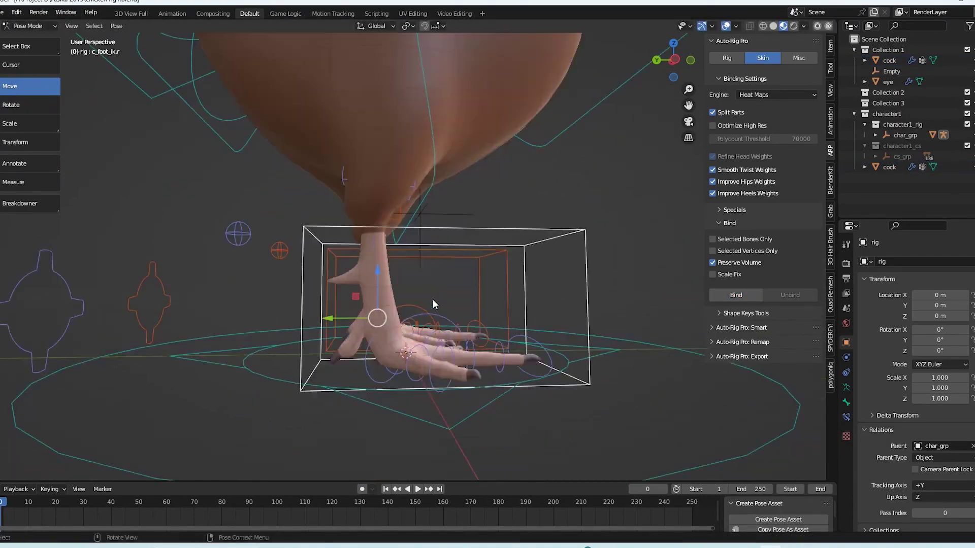
Try rotating the right middle toe's second controller to test how the toe bends.
click(541, 331)
mouse_move(432, 300)
middle_down()
mouse_move(419, 307)
mouse_move(441, 317)
middle_up()
click(444, 325)
scroll(443, 318, up, 3)
key(shift+space)
key(r)
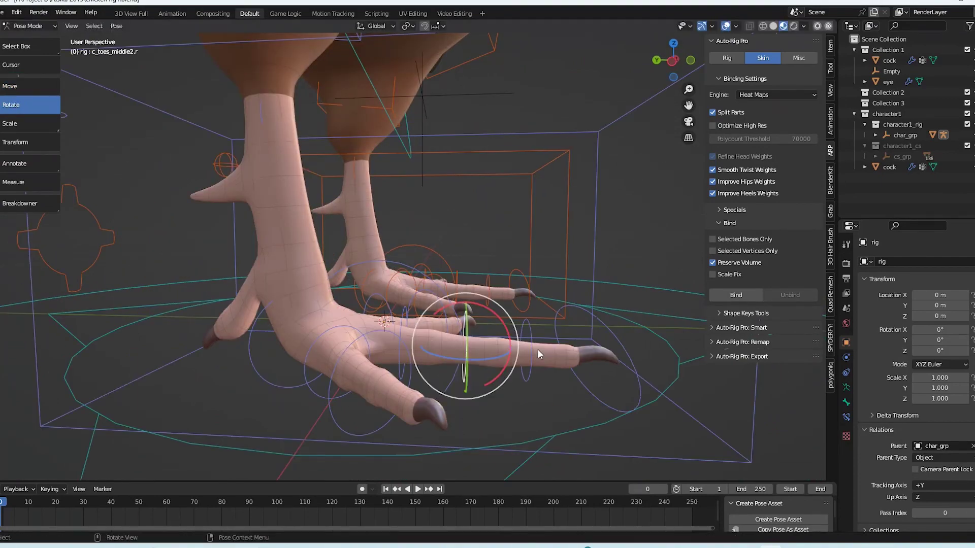
drag(563, 373, 560, 376)
right_click(561, 376)
Set the transform orientation to Local and try rotating the right pinky toe's third controller.
middle_drag(437, 362, 493, 365)
click(496, 368)
mouse_move(437, 325)
middle_down()
mouse_move(392, 327)
mouse_move(444, 332)
middle_up()
click(420, 385)
click(375, 26)
click(361, 69)
drag(422, 339, 428, 351)
right_click(427, 340)
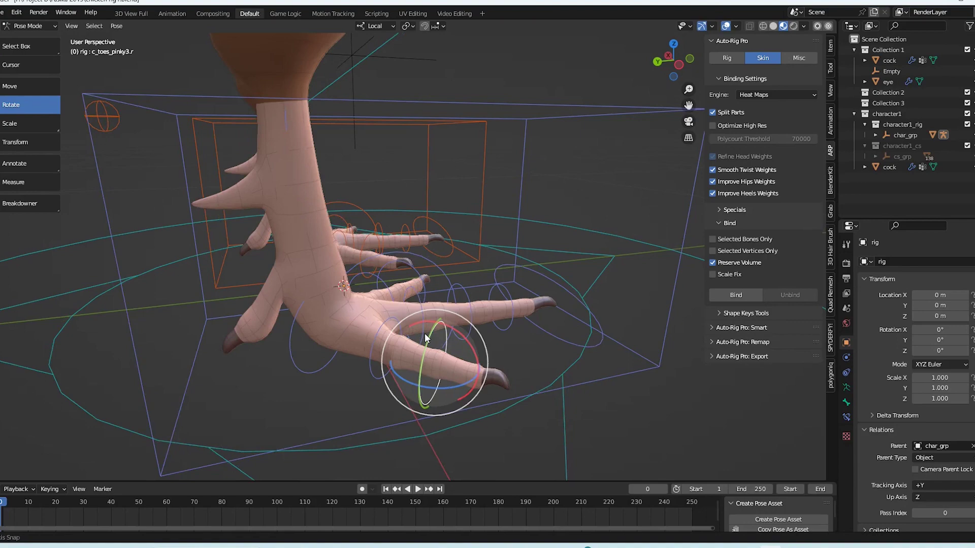
Try rotating further controllers around the right foot to check the mesh deformation.
scroll(426, 338, down, 5)
middle_drag(426, 337, 441, 305)
click(440, 291)
drag(399, 274, 401, 294)
right_click(401, 295)
middle_drag(396, 293, 426, 282)
drag(392, 261, 364, 248)
right_click(365, 247)
middle_drag(366, 249, 347, 363)
Try rotating the c_spine_02.x controller to test the body, and undo the rotation.
click(425, 284)
scroll(425, 286, down, 5)
click(320, 206)
middle_drag(335, 205, 333, 233)
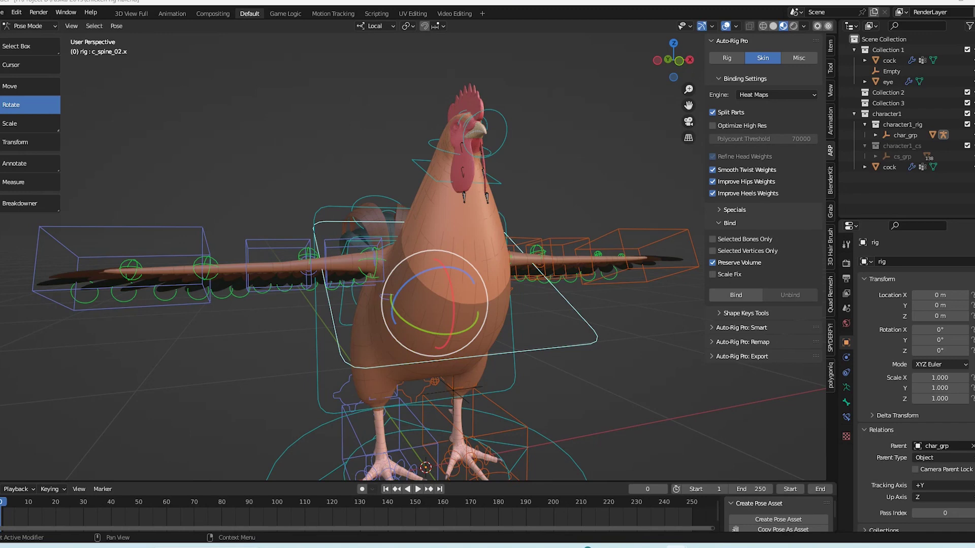
mouse_move(448, 282)
middle_down()
mouse_move(526, 289)
mouse_move(449, 290)
middle_up()
drag(470, 267, 478, 299)
key(ctrl+z)
Scale the custom shape of the c_spine_02.x controller around the body and apply it.
click(831, 112)
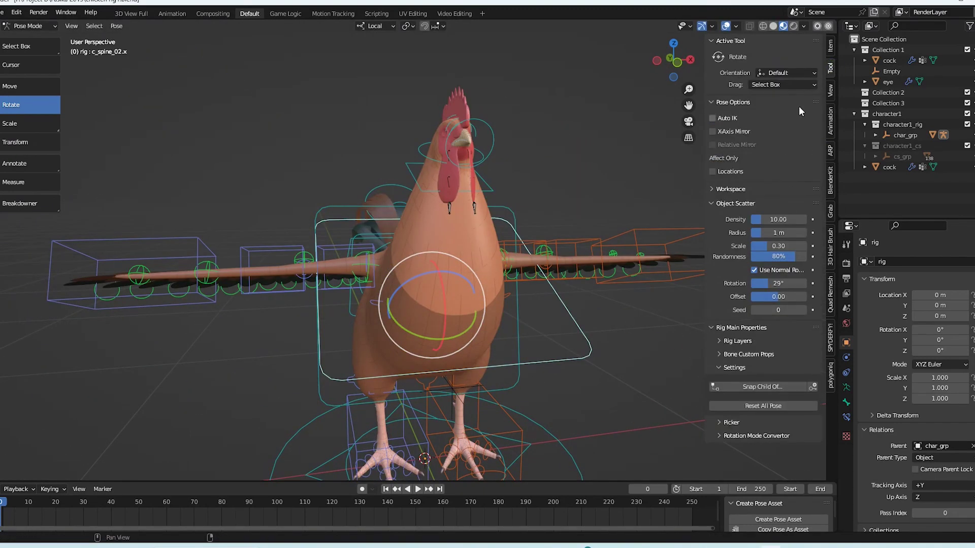
click(831, 88)
click(830, 149)
click(727, 58)
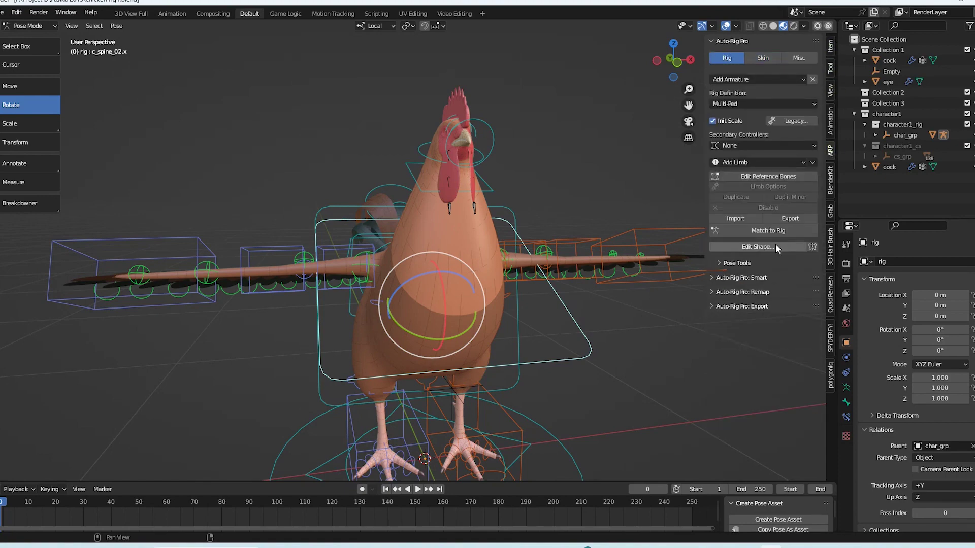
click(776, 246)
key(s)
click(490, 277)
middle_drag(485, 277, 577, 279)
click(766, 246)
Rotate the custom shape of the c_spine_01.x controller to fit the lower body and apply it.
middle_drag(477, 234, 487, 279)
click(374, 252)
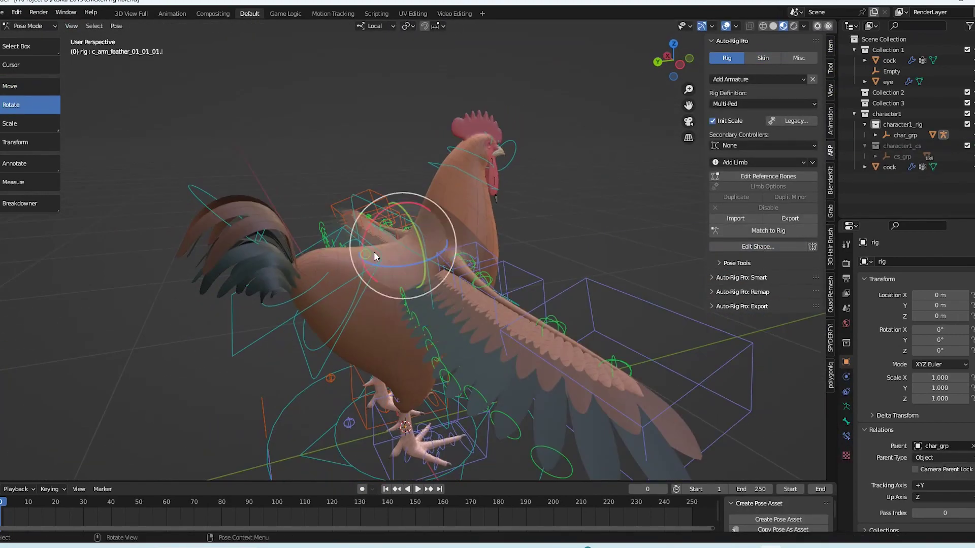
click(395, 273)
middle_drag(376, 259, 432, 233)
click(443, 233)
click(769, 246)
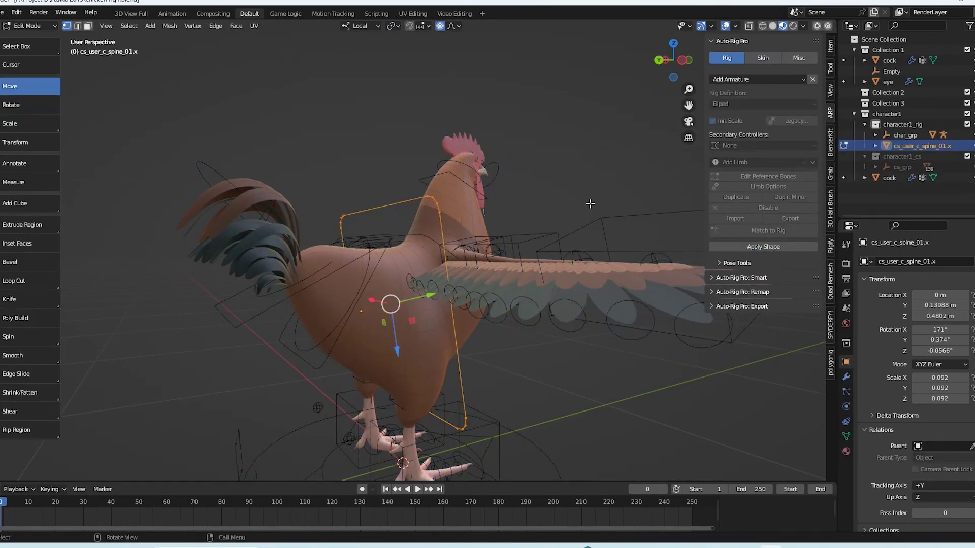
click(556, 226)
middle_drag(556, 226, 73, 143)
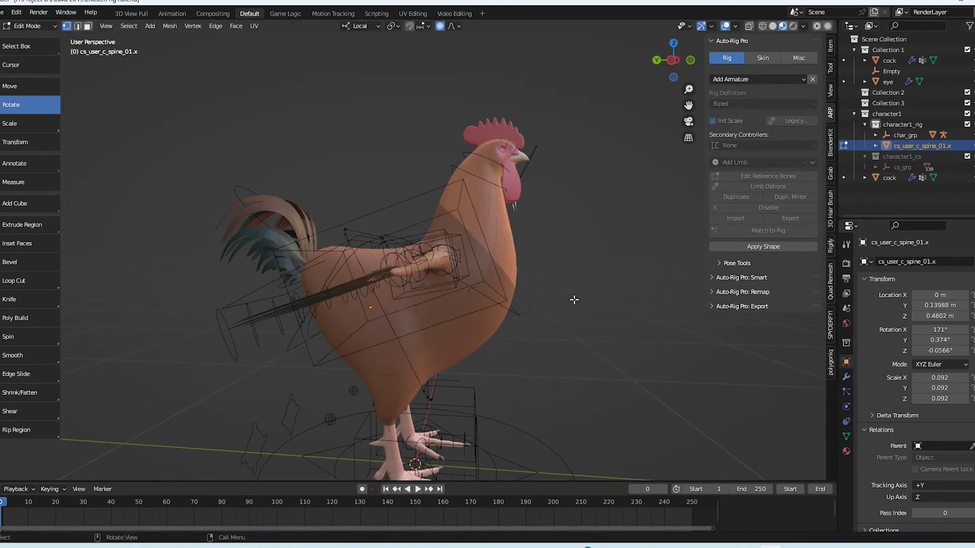
click(766, 246)
Scale the custom shape of the neck master controller and apply it.
middle_drag(680, 244, 583, 274)
mouse_move(511, 315)
shift+middle_down()
mouse_move(519, 241)
mouse_move(396, 283)
mouse_move(495, 320)
shift+middle_up()
click(496, 322)
click(762, 246)
key(s)
click(562, 296)
mouse_move(562, 296)
middle_down()
mouse_move(520, 271)
mouse_move(569, 297)
mouse_move(553, 325)
mouse_move(508, 232)
middle_up()
key(z)
key(ctrl+z)
key(Tab)
key(Tab)
click(763, 247)
Reopen the neck master controller's custom shape, inspect its fit around the neck and apply it.
click(757, 247)
mouse_move(635, 246)
middle_down()
mouse_move(546, 239)
mouse_move(622, 233)
middle_up()
scroll(502, 258, up, 4)
scroll(502, 258, down, 5)
key(Tab)
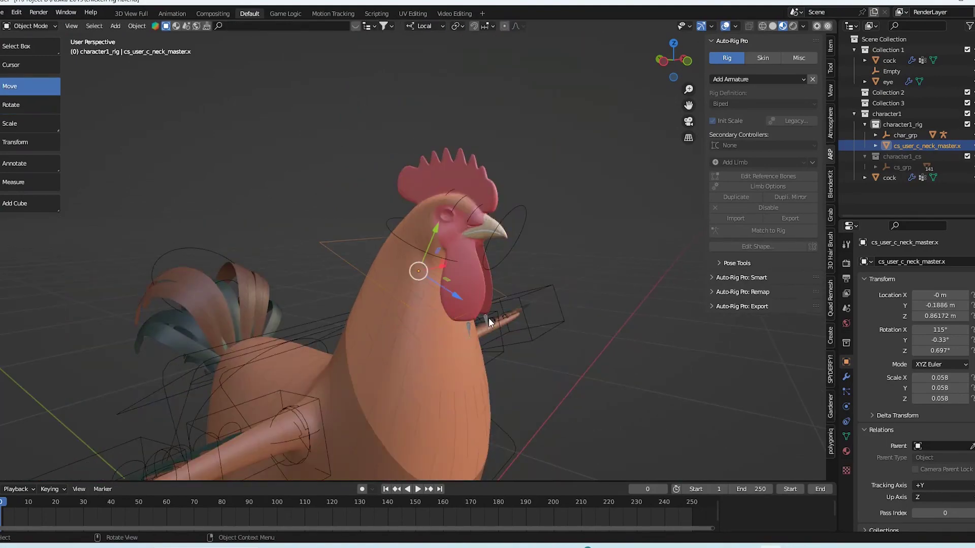
key(Tab)
click(763, 247)
Try rotating the head controller to test the head, and undo the rotation.
scroll(541, 256, up, 3)
click(512, 249)
key(r)
key(r)
click(541, 180)
key(ctrl+z)
Rotate the c_tail_02.x controller and its neighbours to test how the tail feathers deform.
middle_drag(628, 245, 541, 293)
key(alt+z)
click(541, 294)
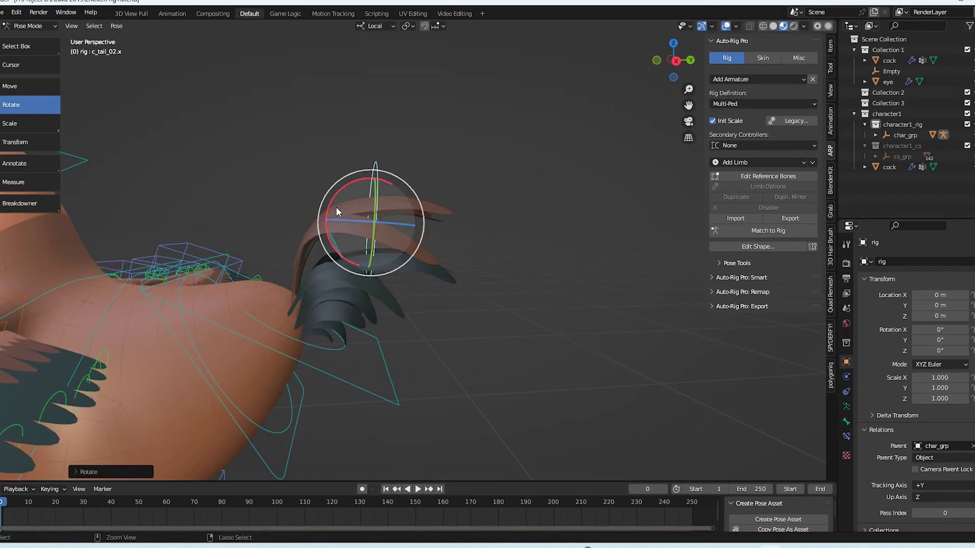
click(333, 241)
drag(331, 196, 304, 213)
click(339, 344)
drag(333, 300, 335, 324)
Scale the custom shape of the upper tail controller and apply it.
click(383, 212)
middle_drag(384, 212, 437, 244)
click(758, 246)
key(s)
click(650, 275)
click(764, 246)
Rotate, move and scale the custom shape of the outer tail controller and apply it.
click(458, 256)
click(758, 246)
drag(434, 222, 392, 204)
middle_drag(392, 204, 401, 196)
key(s)
drag(401, 195, 431, 281)
click(11, 86)
key(s)
click(763, 247)
Test the tail's bend again by rotating its base controller and c_tail_01.x.
click(325, 343)
mouse_move(310, 275)
mouse_down()
mouse_move(284, 278)
mouse_move(304, 274)
mouse_up()
click(322, 189)
drag(351, 200, 325, 209)
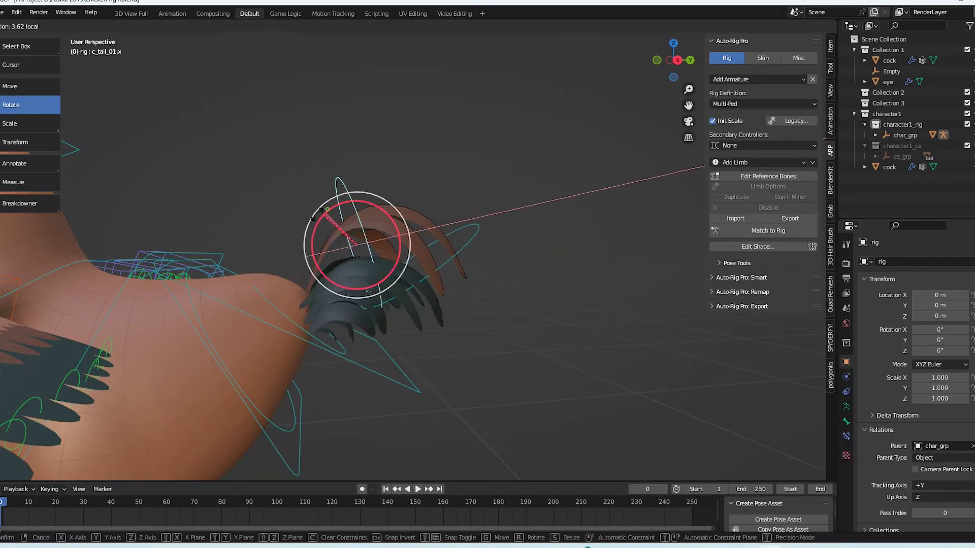
middle_drag(345, 213, 518, 233)
mouse_move(508, 200)
mouse_down()
mouse_move(521, 208)
mouse_move(486, 200)
mouse_move(500, 199)
mouse_up()
Edit the custom shape of the c_tail_01.x controller and apply it.
click(756, 248)
middle_drag(501, 218, 325, 229)
click(757, 247)
Open the reference bones for editing and adjust the two middle joints of the tail chain.
click(767, 176)
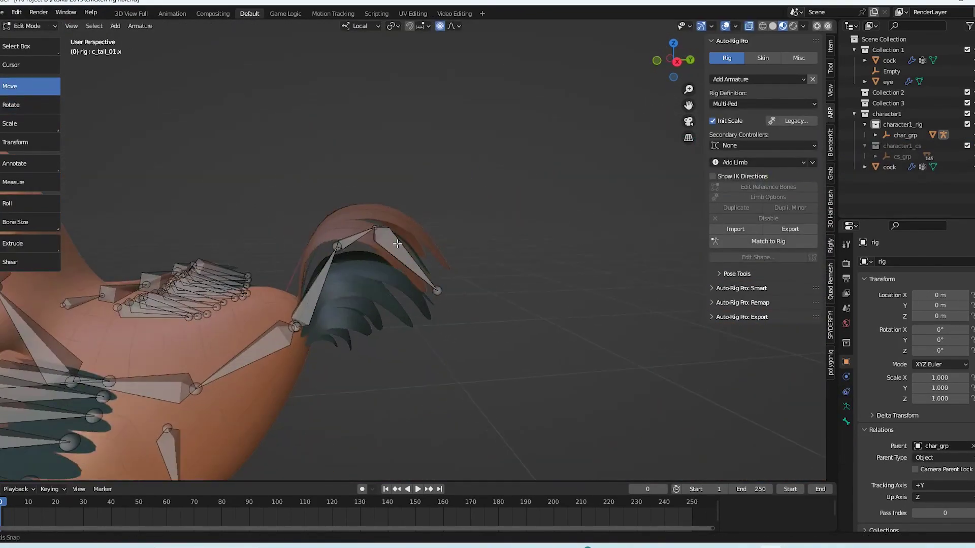
click(372, 224)
click(340, 239)
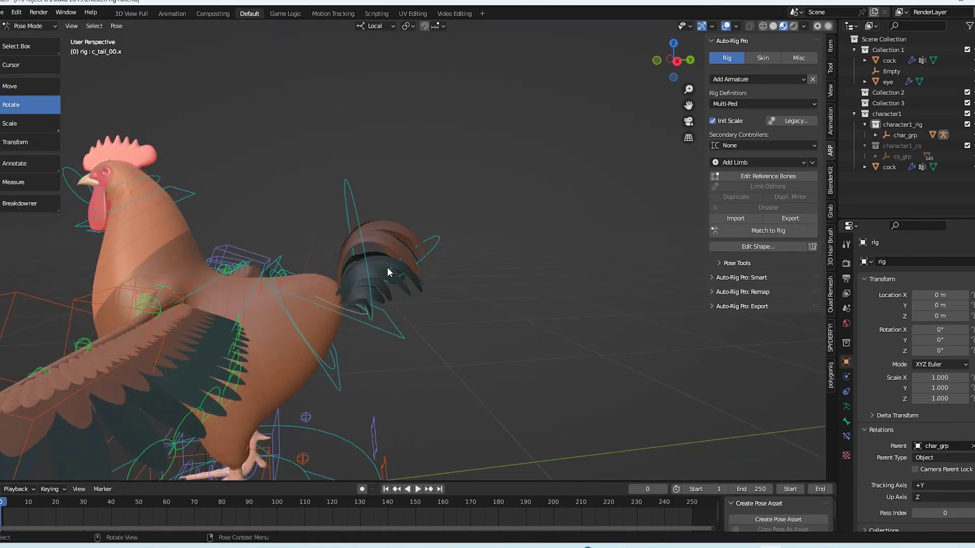
Scale the custom shape of the c_tail_00.x controller and try rotating c_tail_01.x.
key(s)
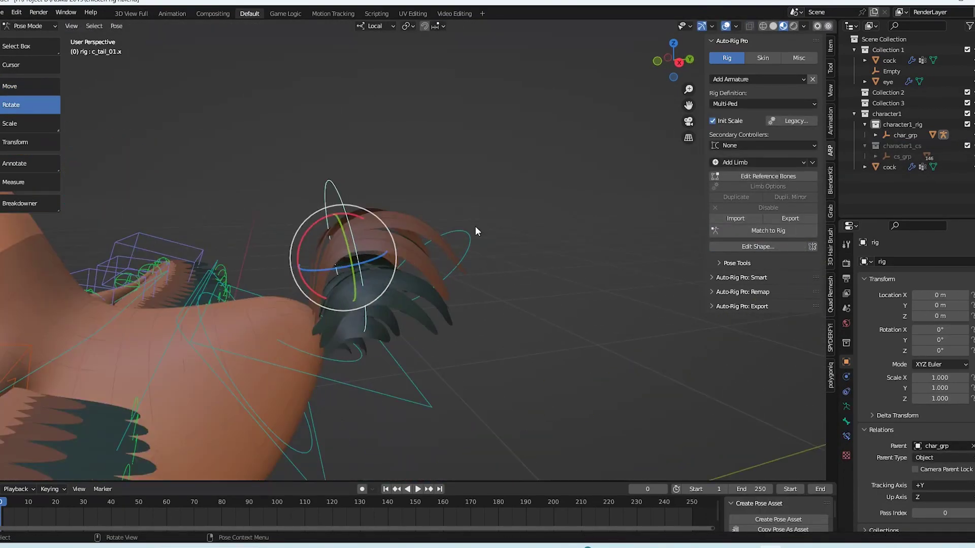
drag(325, 211, 319, 220)
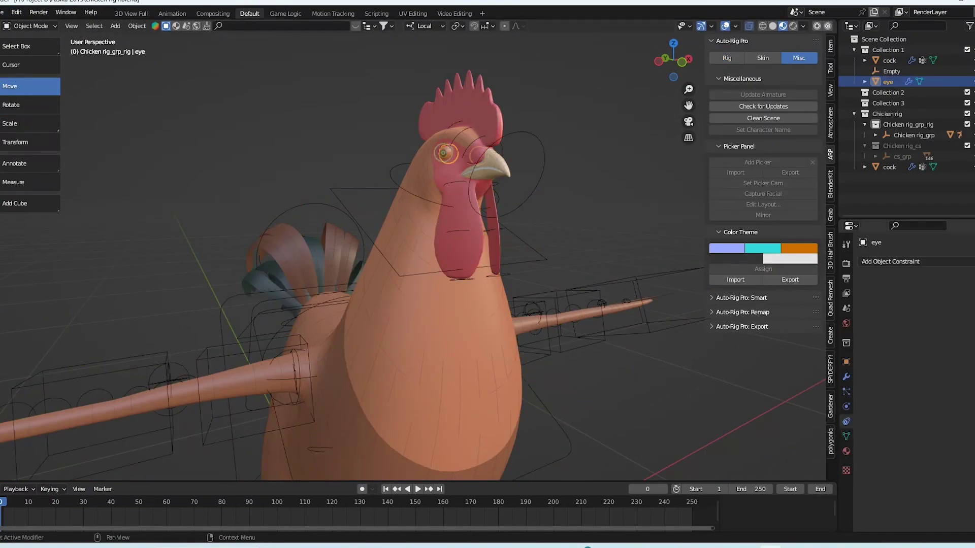
Add a Child Of constraint to the eye, targeting a bone of Chicken rig_rig.
click(890, 261)
click(957, 314)
click(937, 295)
text(chi)
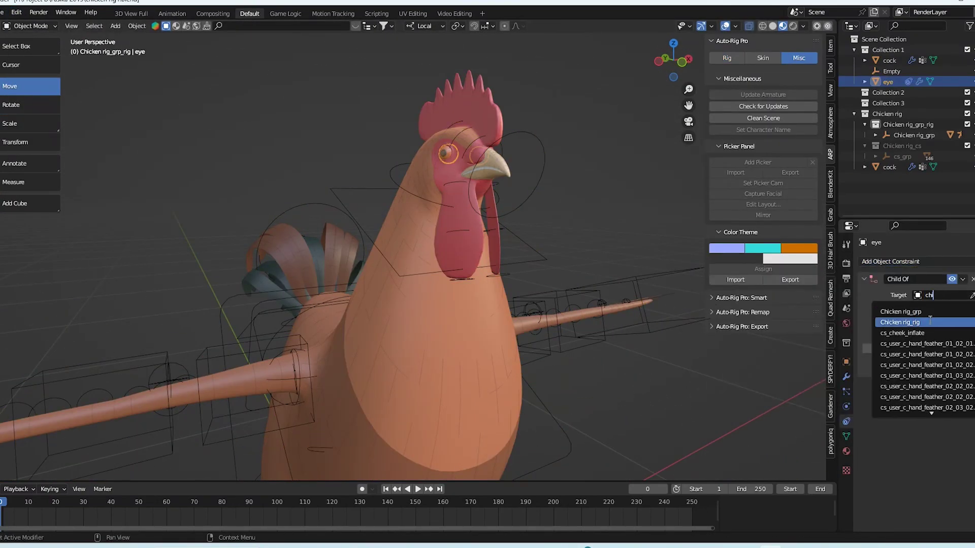
click(930, 322)
click(945, 308)
key(Return)
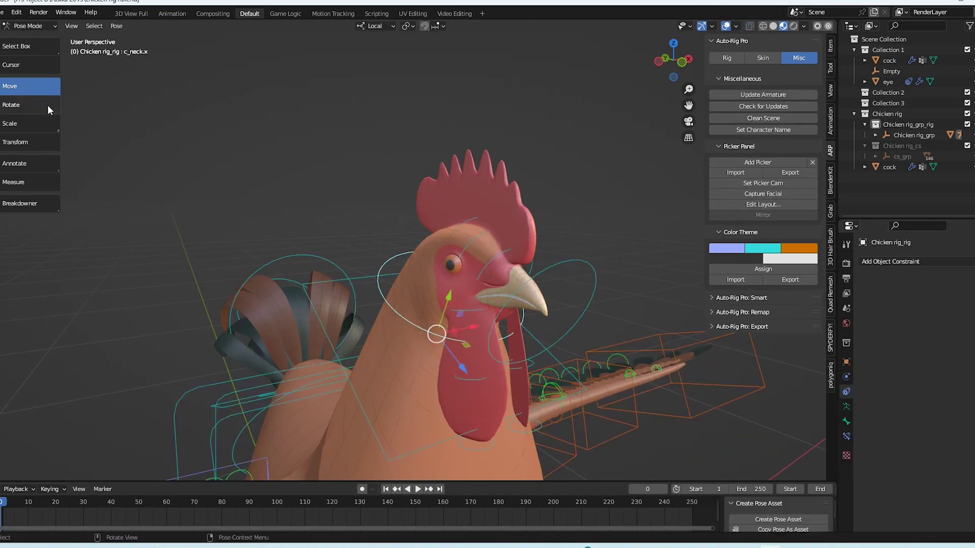
Rotate the c_neck.x controller to check that the eyes follow, and clear its pose transform.
click(49, 110)
drag(458, 320, 436, 302)
scroll(490, 308, up, 4)
scroll(490, 307, down, 4)
click(117, 26)
mouse_move(150, 48)
click(291, 48)
Convert the eye object to a mesh, applying its Subsurf and Mirror modifiers, and inspect the eyes on the posed rig.
scroll(528, 211, up, 4)
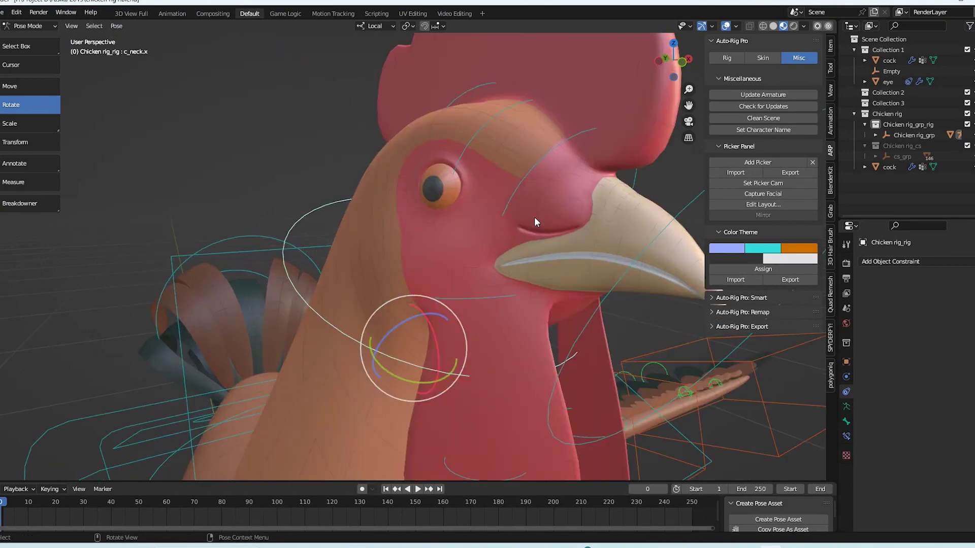
click(450, 186)
click(846, 377)
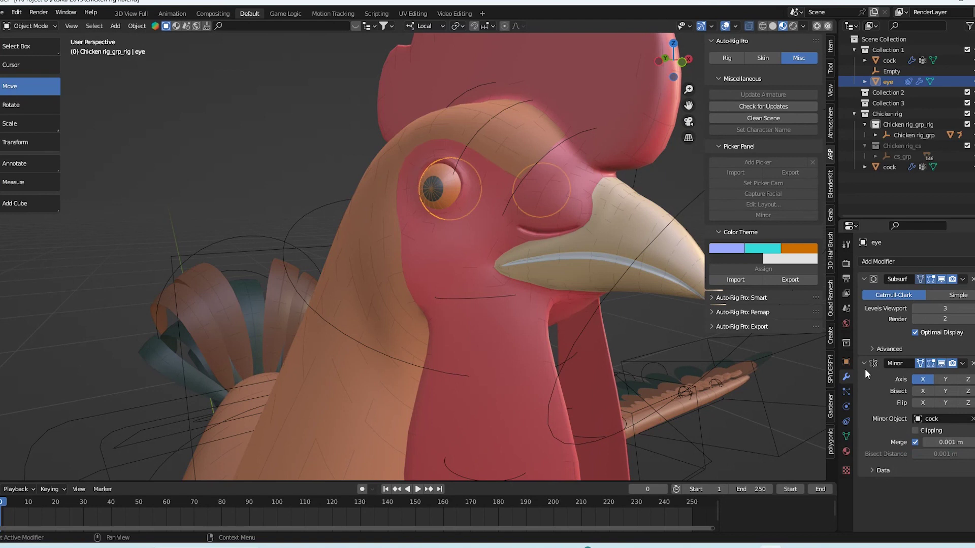
right_click(426, 175)
mouse_move(428, 175)
click(477, 188)
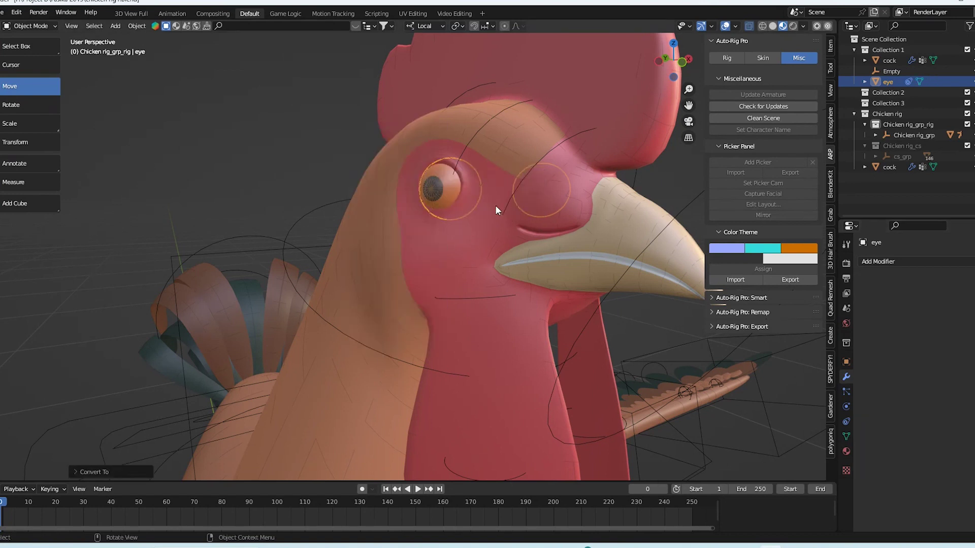
scroll(495, 205, down, 6)
middle_drag(482, 207, 430, 212)
middle_drag(382, 276, 415, 283)
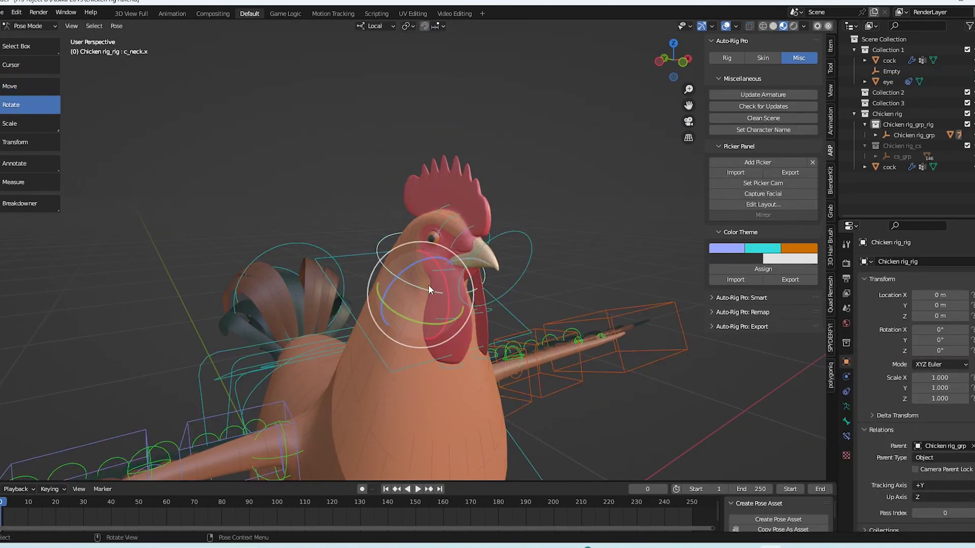
middle_drag(428, 285, 389, 318)
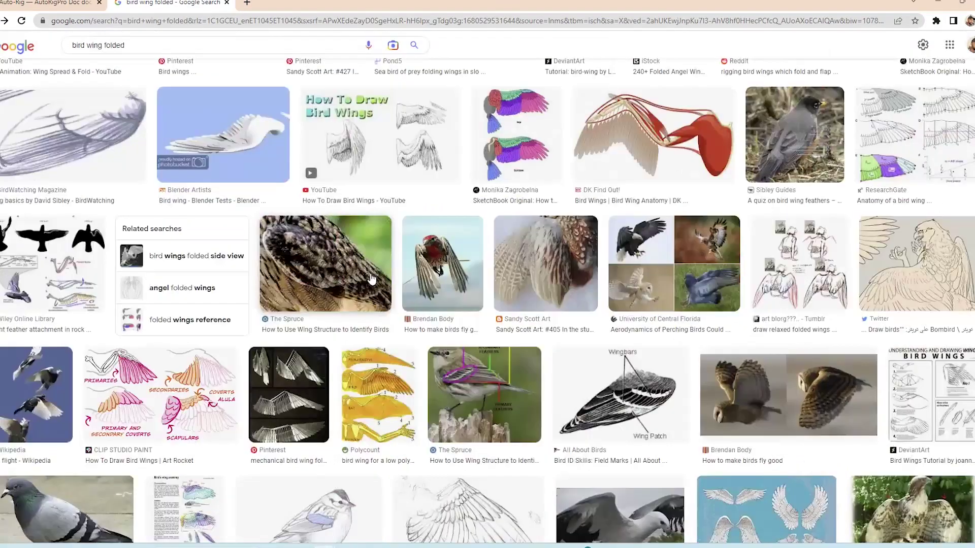
Switch to the browser to examine folded bird wing images and the Auto-Rig Pro note on the rig_wings_fold action.
scroll(371, 279, down, 10)
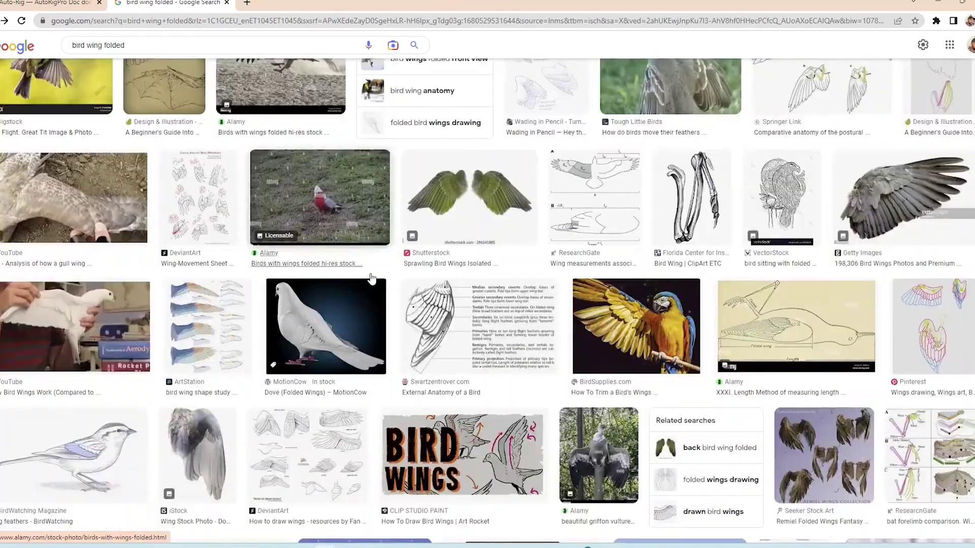
scroll(371, 278, down, 10)
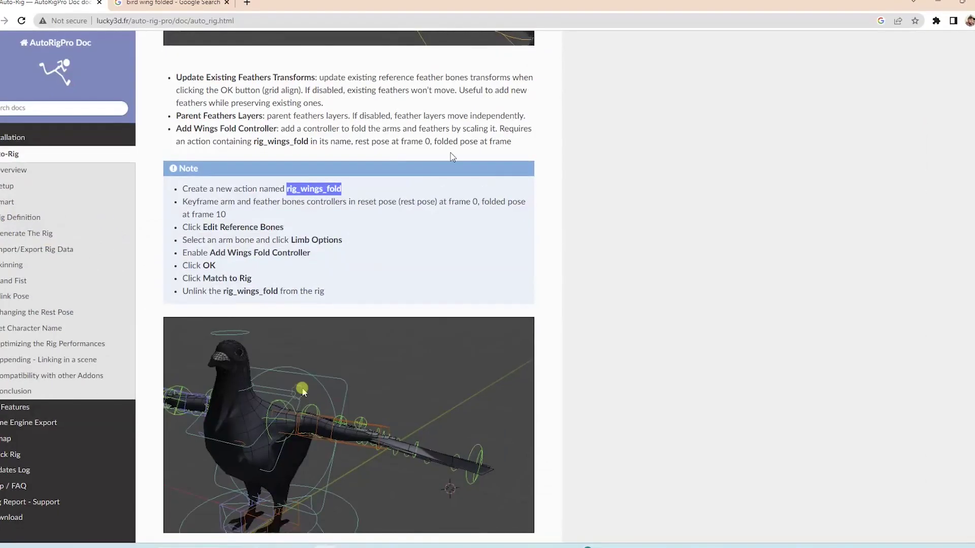
click(285, 189)
scroll(285, 189, down, 2)
scroll(286, 189, up, 2)
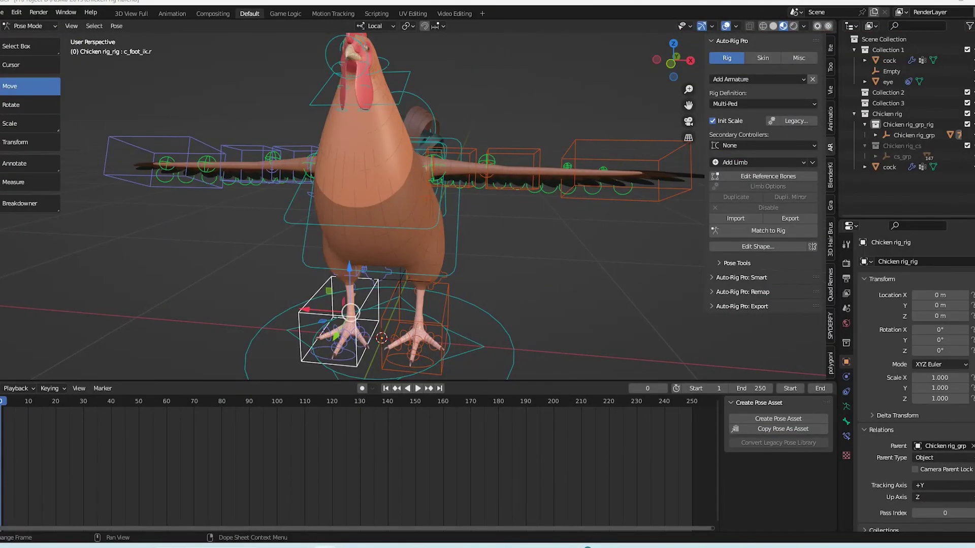
Back in Blender, change the timeline area to the Action Editor and create a new action named rig_wings_fold.
middle_drag(405, 236, 456, 227)
drag(258, 381, 258, 375)
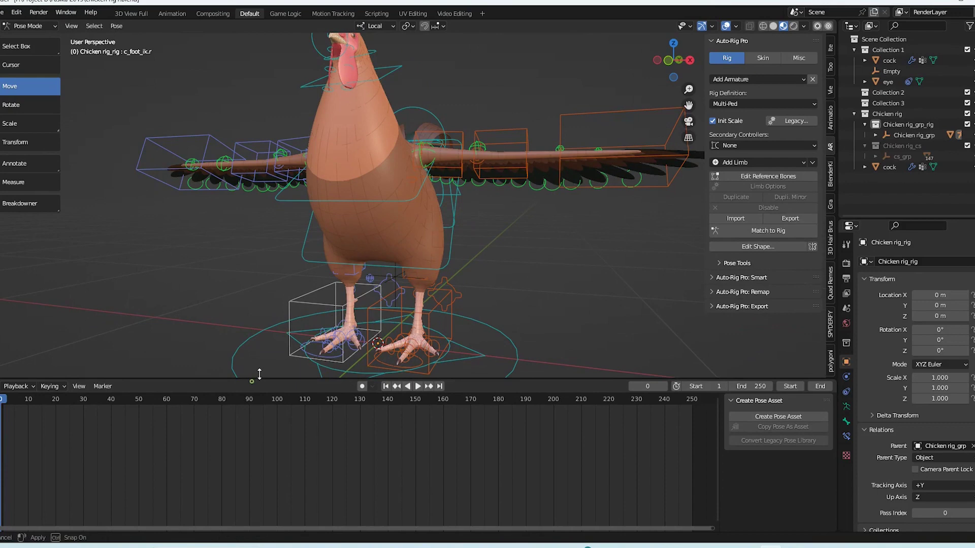
click(1, 382)
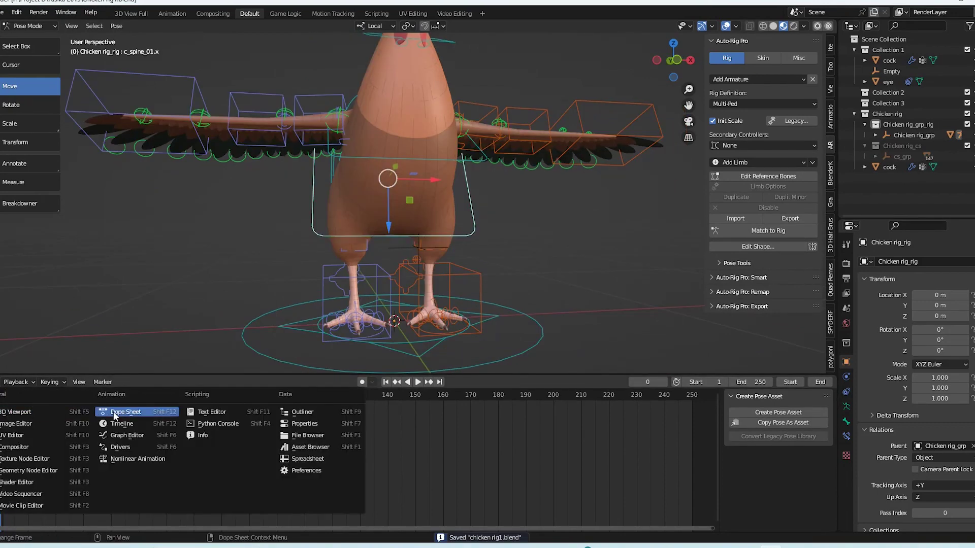
click(115, 416)
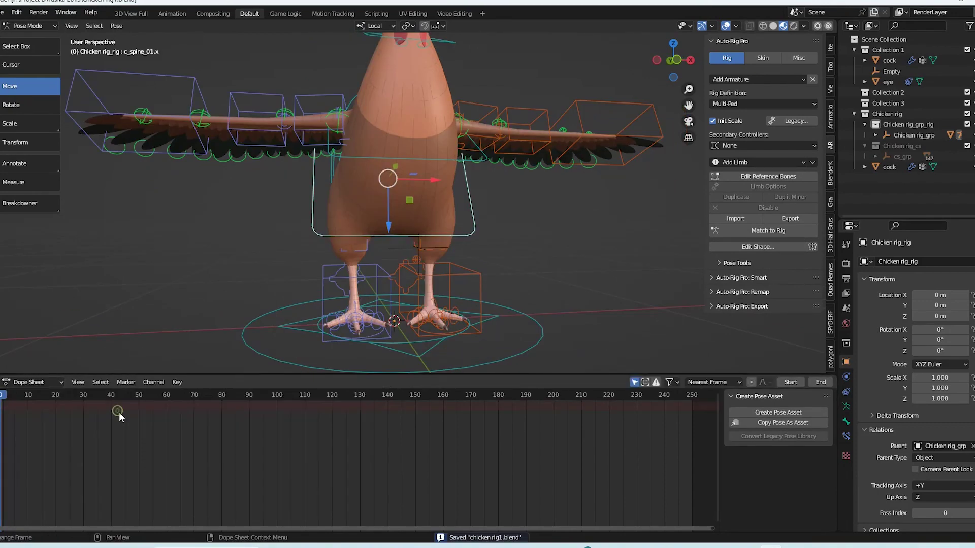
click(21, 384)
click(33, 406)
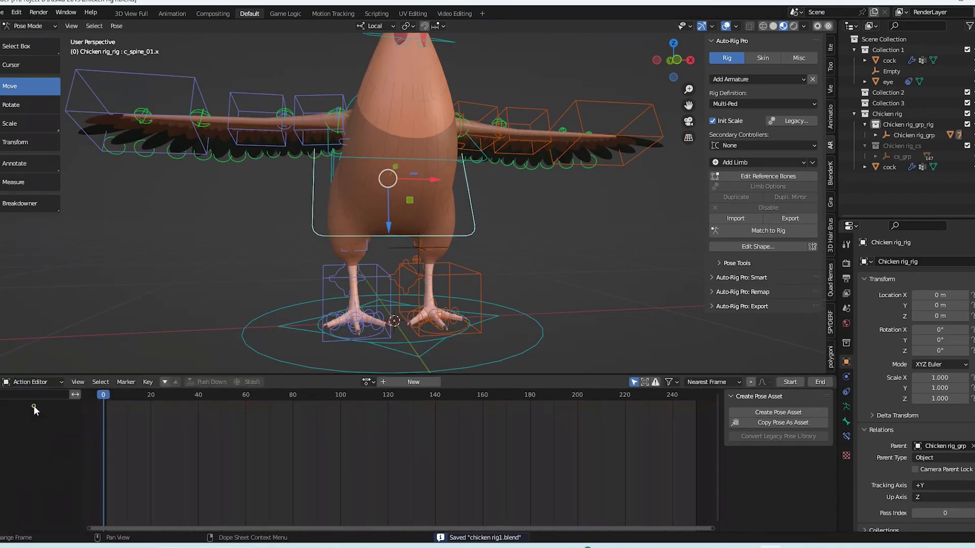
click(397, 381)
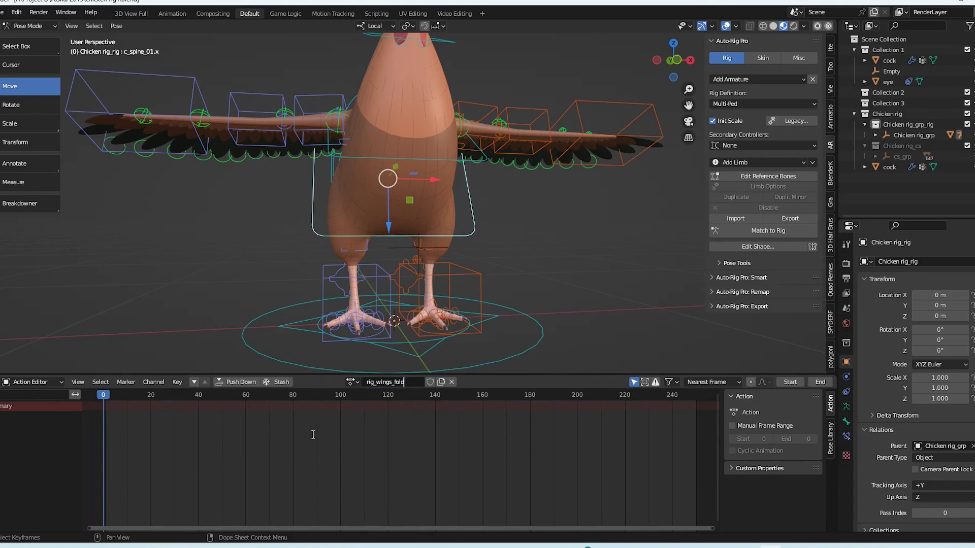
scroll(409, 252, down, 3)
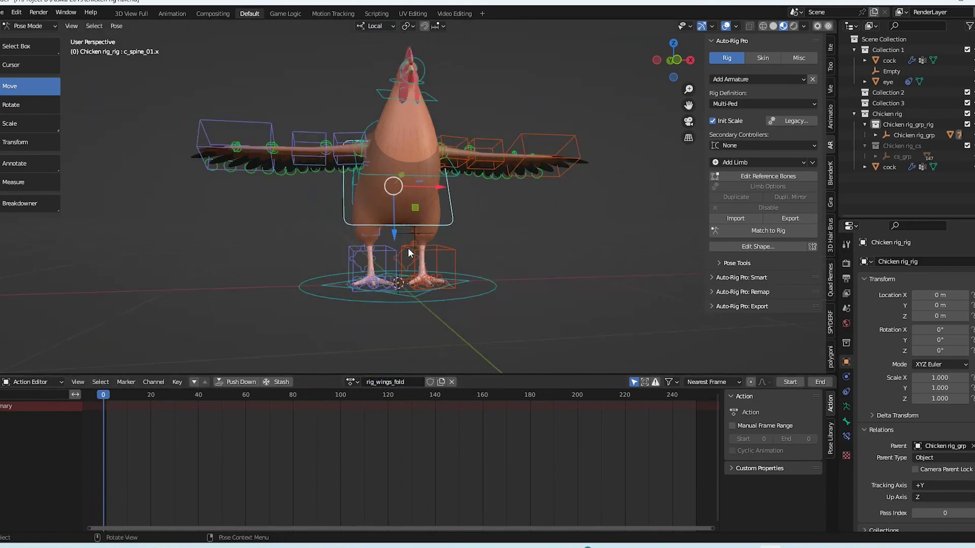
Keyframe all of the rig's controllers at frame 0 of the rig_wings_fold action and move to frame 10.
key(a)
mouse_move(443, 255)
middle_down()
mouse_move(417, 254)
mouse_move(443, 255)
middle_up()
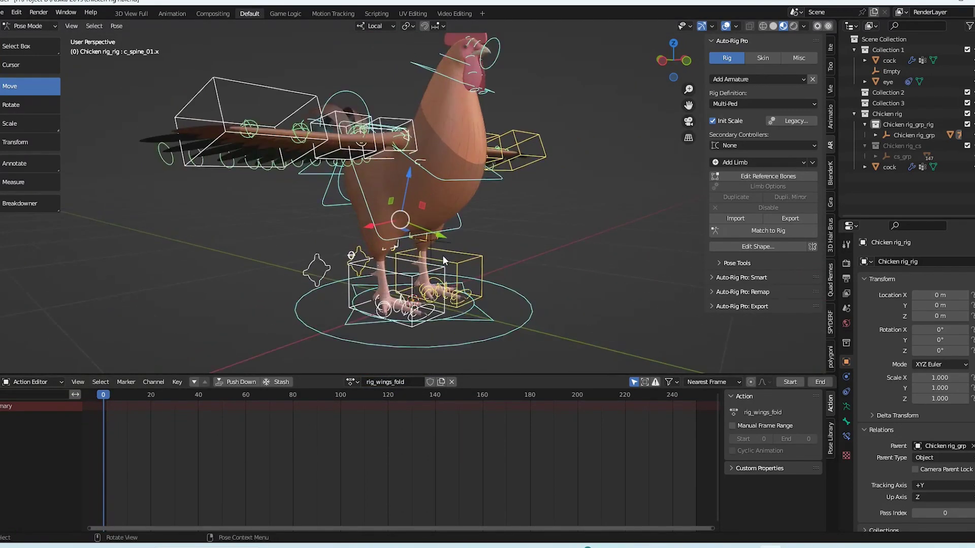
key(i)
click(443, 256)
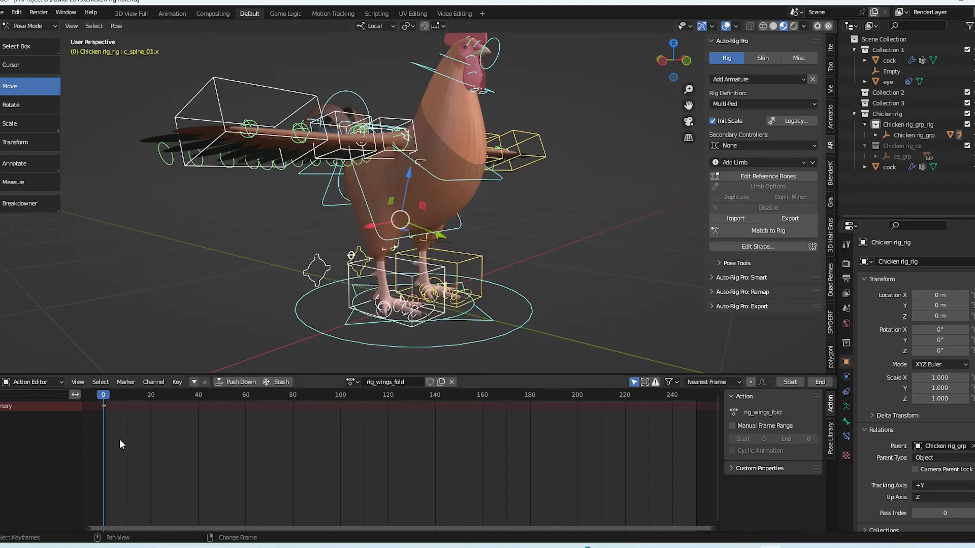
middle_drag(119, 439, 244, 453)
scroll(294, 456, up, 3)
click(161, 395)
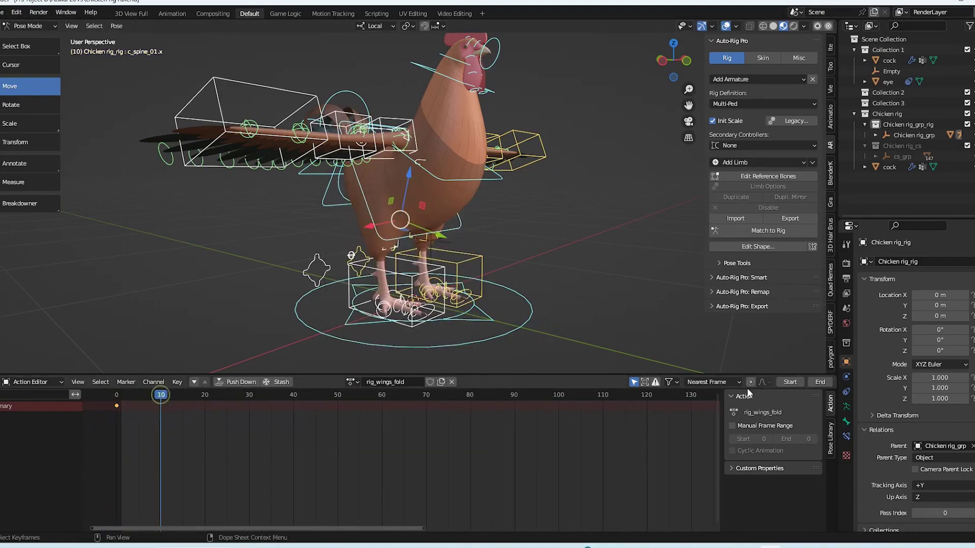
key(KP_Decimal)
scroll(435, 477, up, 8)
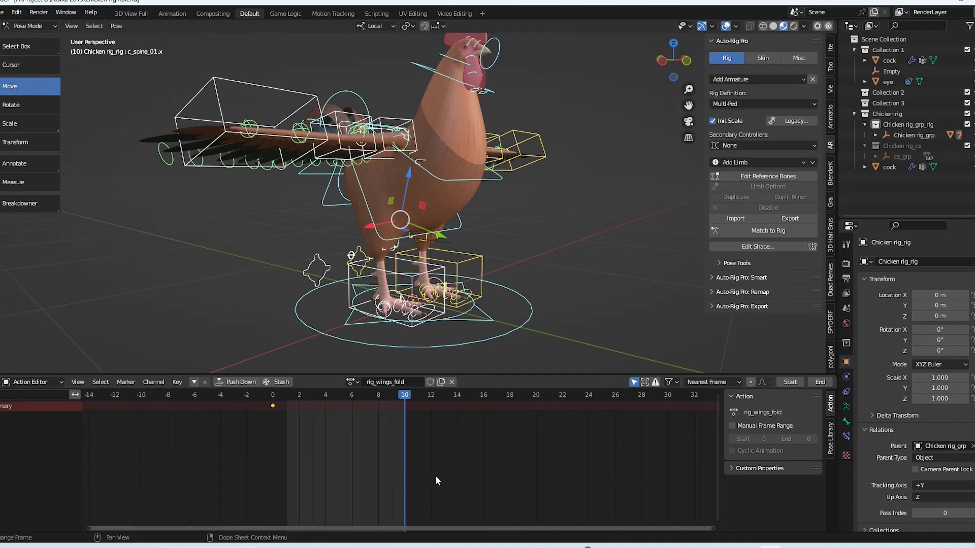
Examine the left wing's FK controllers c_arm_fk.l, c_forearm_fk.l and c_hand_fk.l.
middle_drag(492, 245, 495, 280)
scroll(415, 242, up, 4)
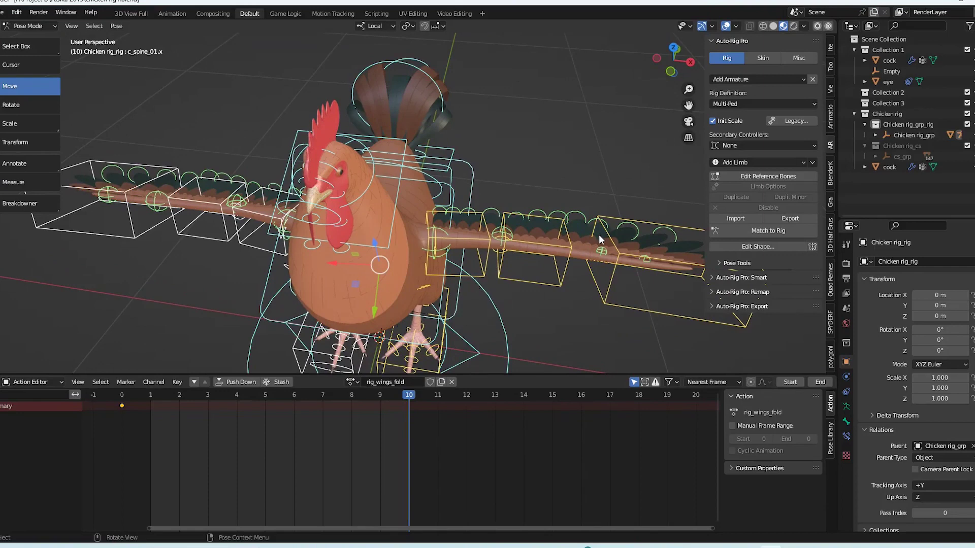
click(730, 264)
click(729, 263)
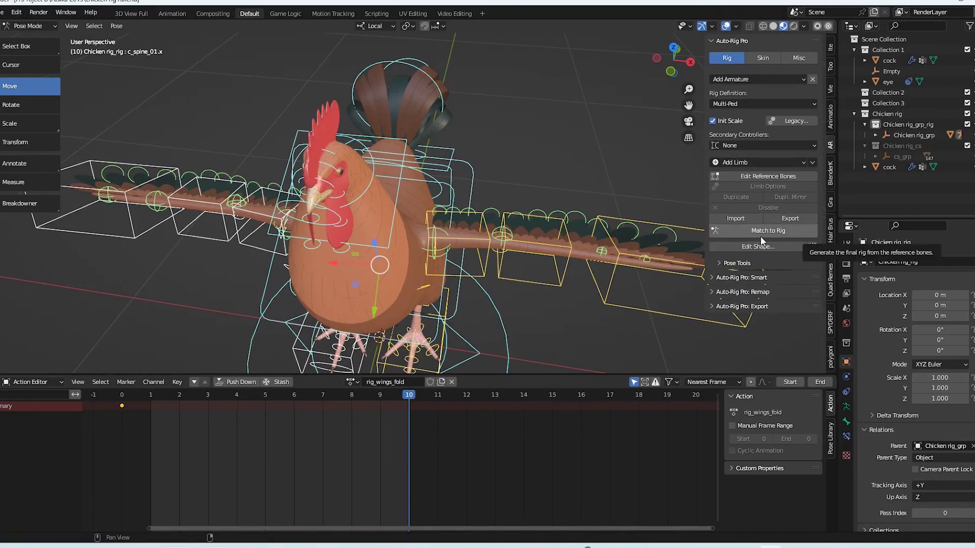
click(469, 236)
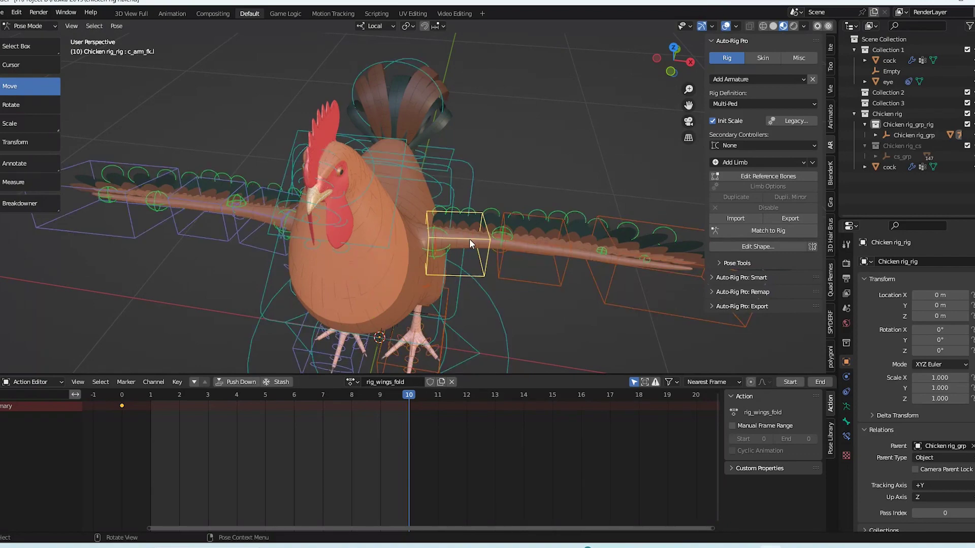
middle_drag(469, 239, 489, 178)
scroll(489, 178, down, 3)
shift+click(528, 269)
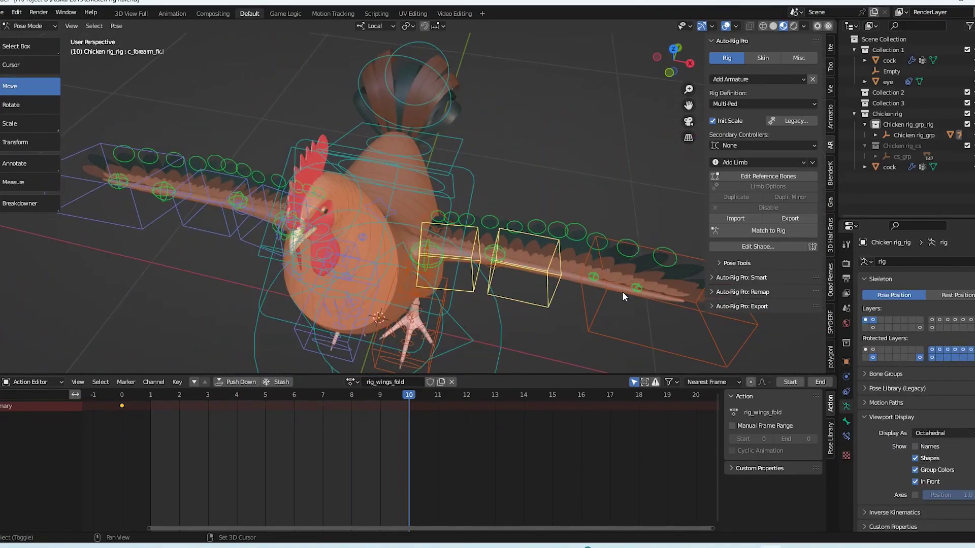
click(622, 291)
middle_drag(623, 291, 515, 262)
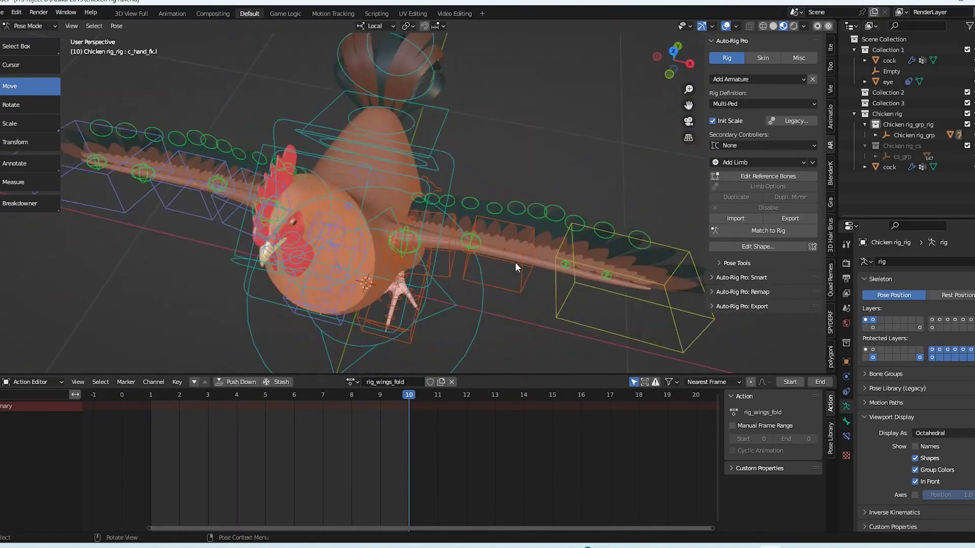
Rotate the left wing's forearm and hand controllers to bend the wing into a zigzag fold.
click(523, 269)
click(30, 105)
drag(514, 264, 589, 289)
click(551, 346)
middle_drag(538, 223, 513, 294)
click(482, 256)
drag(480, 249, 459, 292)
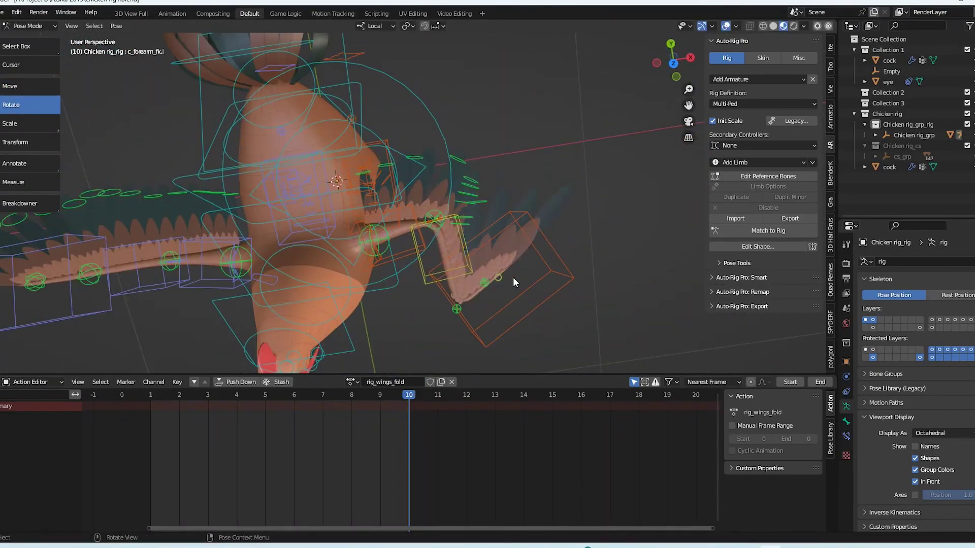
drag(513, 277, 500, 249)
Rotate c_arm_fk.l to swing the bent left wing down against the side of the body.
middle_drag(426, 238, 447, 152)
click(456, 218)
click(749, 26)
click(749, 27)
middle_drag(558, 254, 488, 229)
click(487, 226)
middle_drag(508, 193, 479, 219)
drag(479, 220, 485, 244)
middle_drag(457, 264, 341, 233)
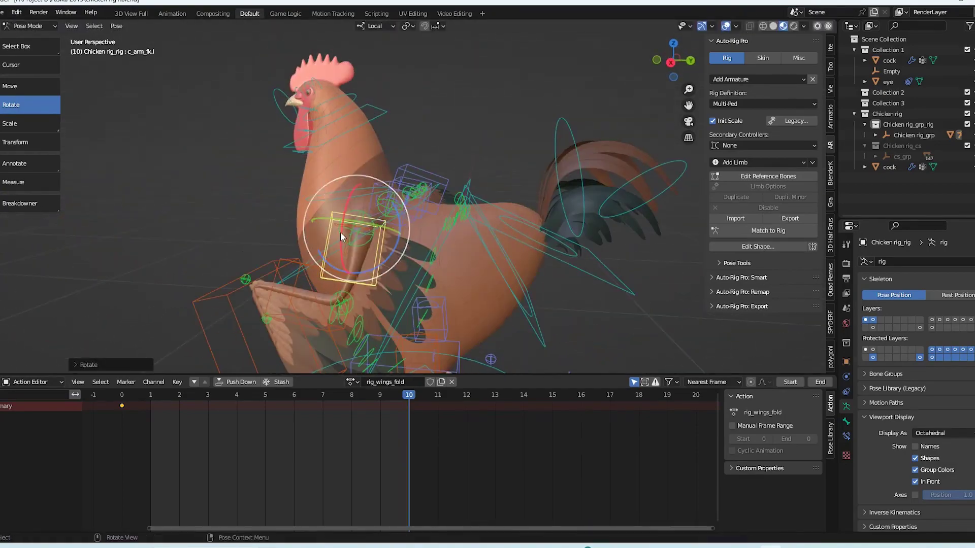
drag(341, 234, 376, 244)
Refine the rotation of the left wing's controllers so the folded wing lies back along the body.
middle_drag(376, 244, 454, 237)
click(457, 241)
drag(459, 243, 467, 226)
scroll(457, 228, up, 3)
middle_drag(457, 228, 533, 197)
click(439, 197)
drag(440, 197, 513, 200)
key(ctrl+Tab)
click(751, 28)
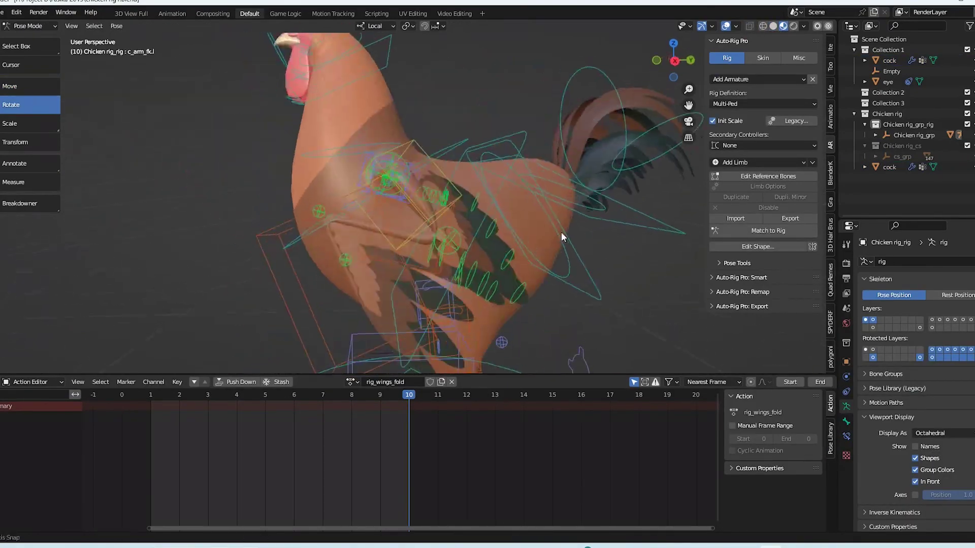
middle_drag(561, 232, 655, 226)
middle_drag(491, 184, 401, 238)
drag(401, 208, 375, 201)
middle_drag(375, 201, 431, 178)
Move c_forearm_feather_mid.l and the left shoulder's feather controller to adjust how the feathers lie on the body.
click(481, 220)
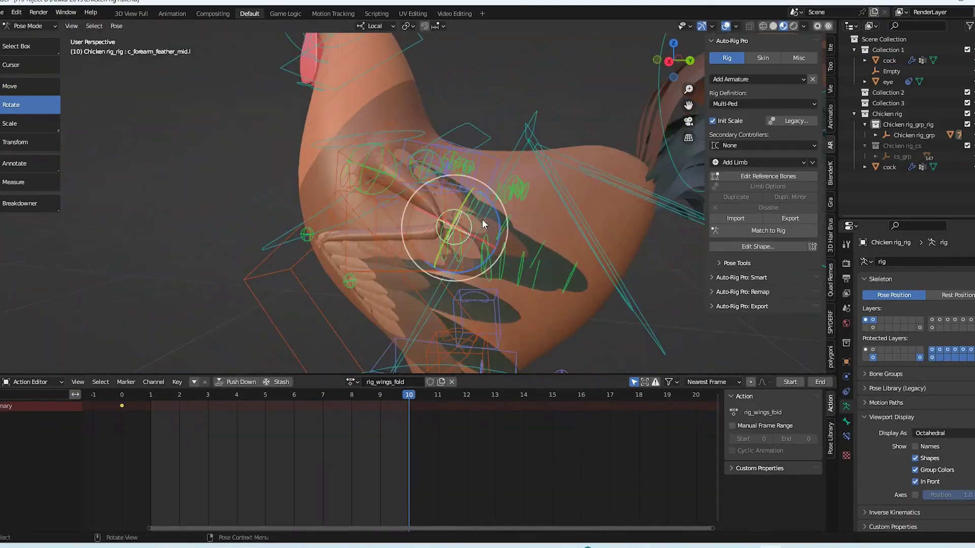
click(10, 86)
drag(455, 227, 464, 229)
middle_drag(463, 229, 402, 193)
click(380, 157)
drag(380, 158, 385, 174)
middle_drag(384, 174, 401, 223)
Move c_hand_feather_master.l to gather the feathers at the tip of the left wing.
click(364, 213)
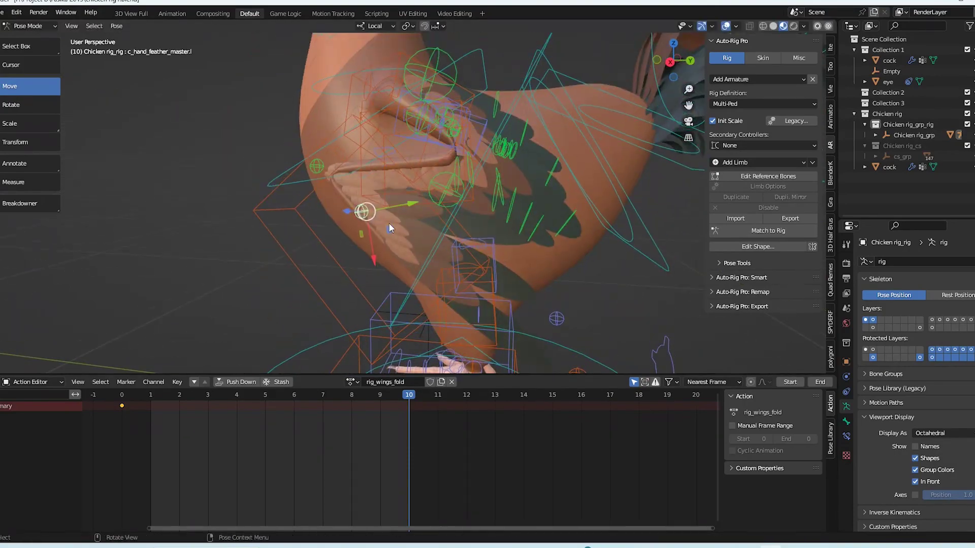
drag(389, 228, 399, 220)
middle_drag(399, 219, 356, 195)
drag(350, 183, 343, 178)
Set the Auto-Rig Pro color theme to red for left-side controllers and white for right-side ones, and assign it.
scroll(386, 198, down, 4)
middle_drag(386, 198, 433, 181)
click(470, 180)
click(799, 57)
click(799, 248)
drag(868, 182, 877, 181)
click(727, 249)
drag(741, 106, 712, 93)
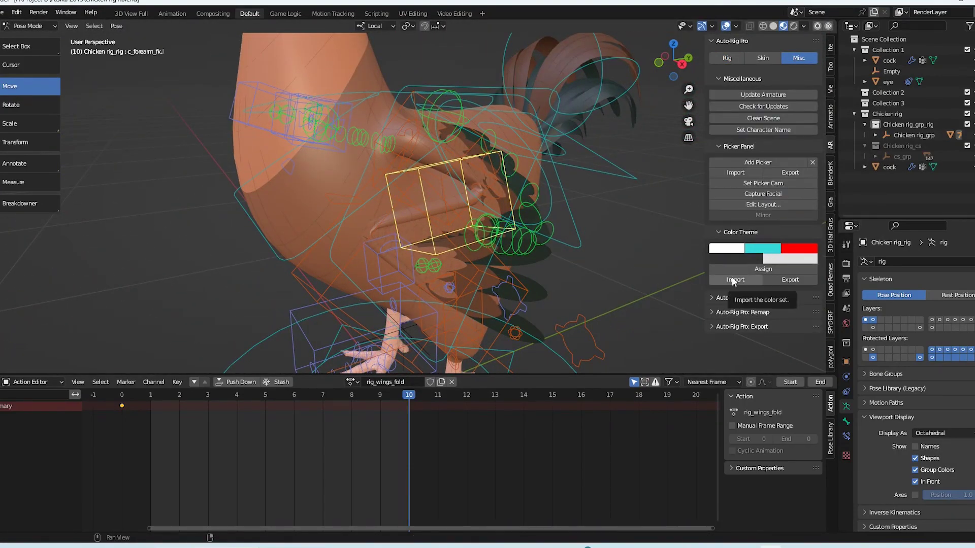
click(740, 270)
Change the color theme's right-side controller color to yellow and assign it to the rig.
middle_drag(422, 213, 376, 216)
scroll(376, 216, down, 2)
click(727, 248)
drag(734, 181, 735, 182)
click(748, 270)
Rotate the left wing's upper-arm controller to fine-tune the fold at the shoulder.
mouse_move(447, 239)
middle_down()
mouse_move(503, 246)
mouse_move(447, 224)
middle_up()
click(773, 26)
click(407, 147)
middle_drag(407, 147, 480, 143)
click(11, 104)
drag(378, 175, 373, 137)
mouse_move(488, 183)
middle_down()
mouse_move(442, 176)
mouse_move(420, 191)
mouse_move(447, 203)
middle_up()
click(793, 25)
click(784, 25)
Move c_forearm_feather_mid.l and c_hand_feather_mid.l to tidy the folded left wing's feathers.
click(468, 213)
scroll(447, 198, up, 2)
click(10, 87)
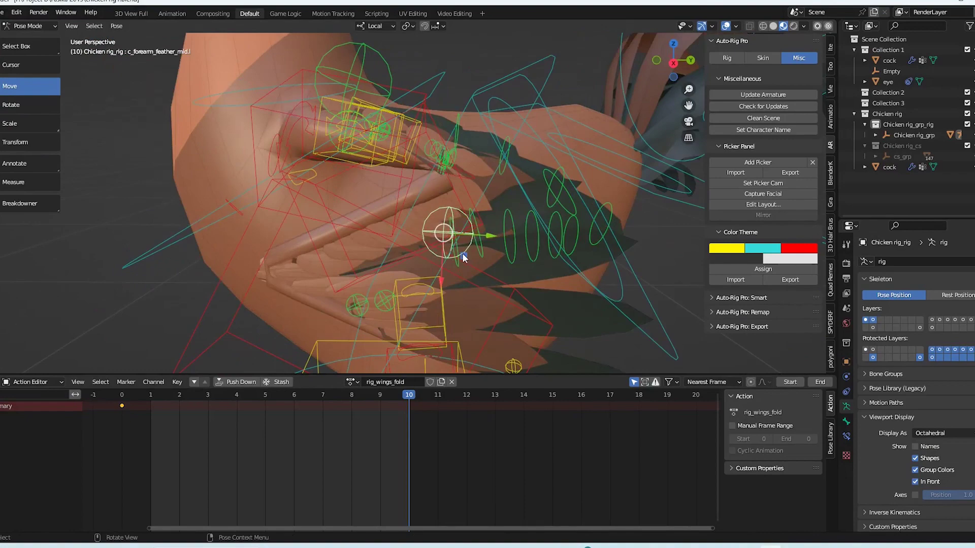
drag(463, 257, 470, 238)
middle_drag(470, 238, 447, 228)
click(385, 284)
drag(401, 295, 432, 274)
Select all of the rig's controllers and keyframe the folded wing pose at frame 10.
scroll(431, 254, down, 5)
middle_drag(431, 254, 465, 228)
key(a)
key(i)
click(498, 227)
click(535, 221)
Scrub the timeline between frames 1 and 10 to examine the left wing folding.
drag(407, 395, 152, 397)
middle_drag(320, 300, 367, 296)
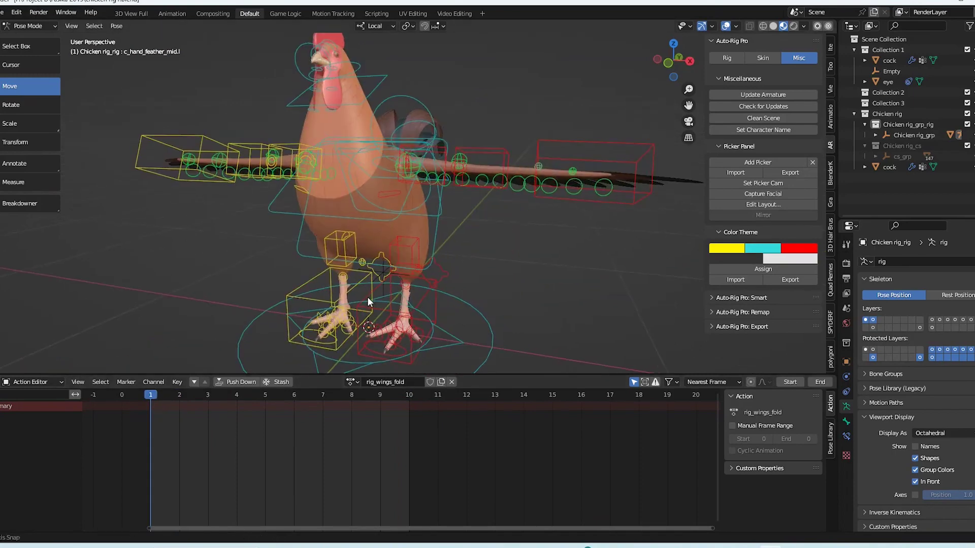
drag(149, 400, 419, 419)
key(a)
middle_drag(520, 269, 457, 254)
key(alt+a)
scroll(447, 202, up, 3)
middle_drag(447, 202, 506, 201)
scroll(505, 201, up, 2)
drag(269, 398, 151, 392)
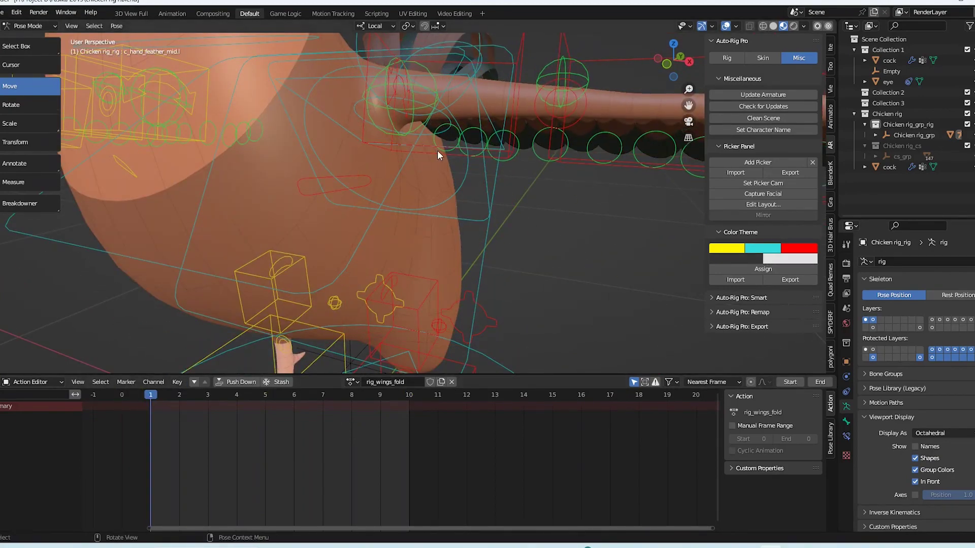
Change the color theme's left-side controller color to blue and assign it to the rig.
scroll(437, 152, down, 3)
middle_drag(437, 151, 472, 104)
click(802, 250)
drag(815, 180, 838, 181)
click(761, 270)
middle_drag(531, 209, 520, 236)
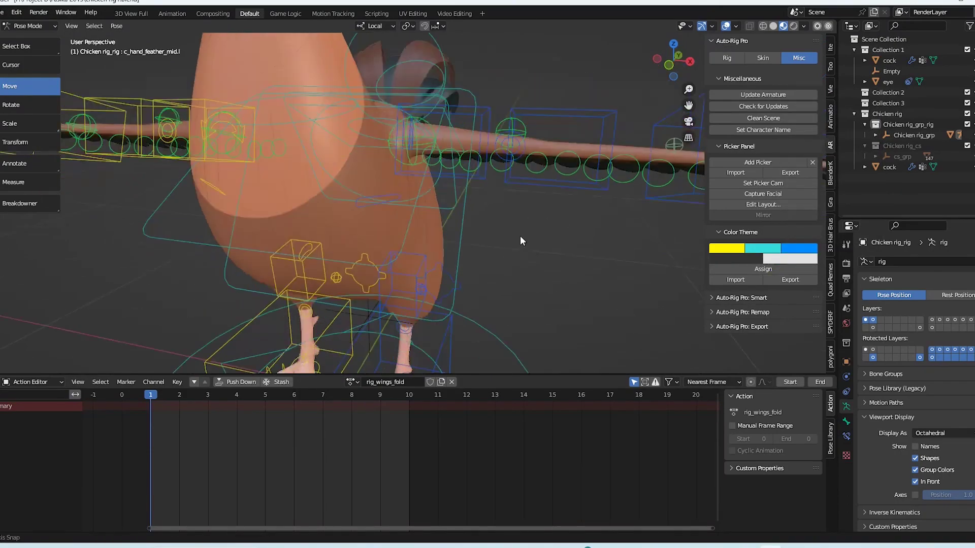
Select the left wing's arm, forearm and hand FK controllers together with its c_arm_feather_mid.l and c_forearm_feather_mid.l controllers.
scroll(528, 219, down, 4)
middle_drag(534, 168, 452, 156)
scroll(550, 193, up, 2)
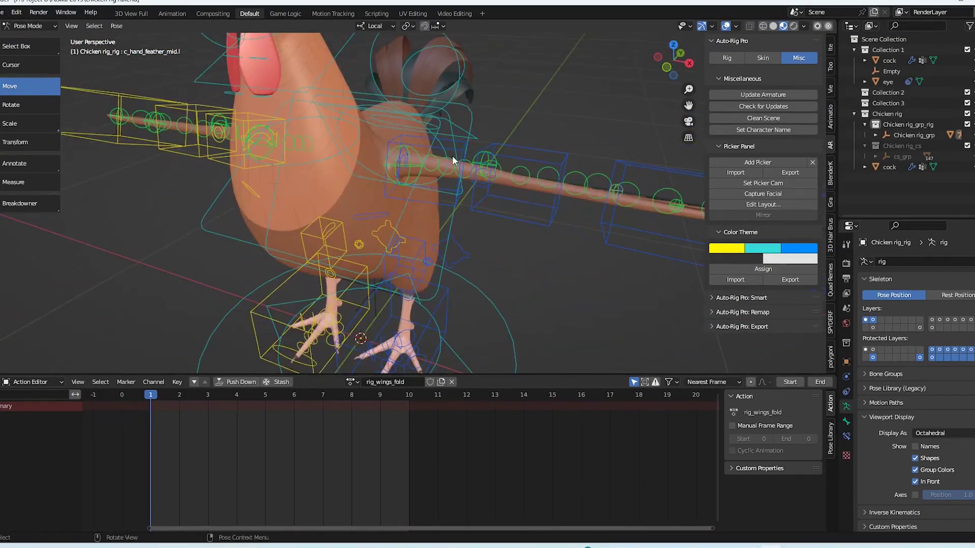
click(462, 150)
shift+click(535, 153)
shift+click(610, 193)
middle_drag(611, 197, 604, 284)
shift+click(428, 245)
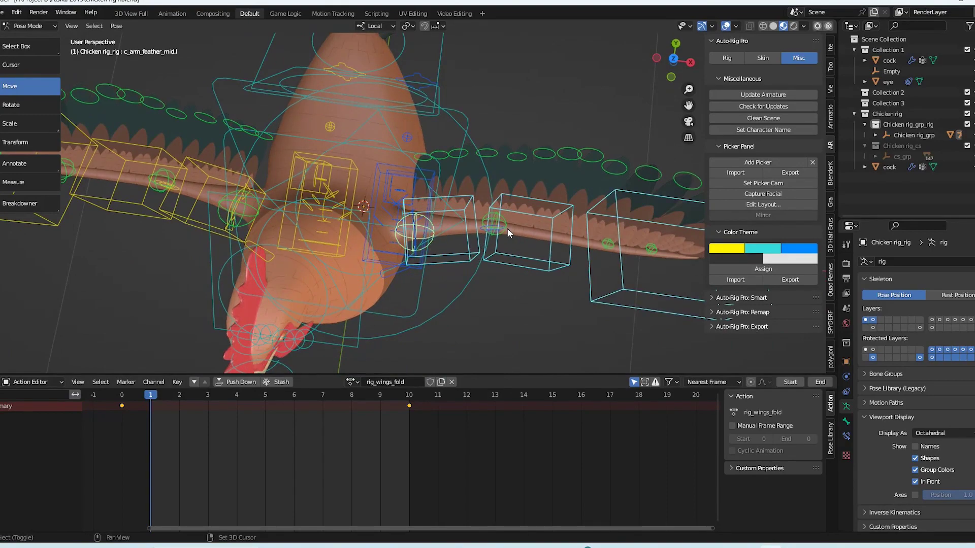
click(507, 227)
Try to transfer the left wing's frame 10 keyframes to the matching right wing FK and feather controllers.
middle_drag(624, 245, 447, 438)
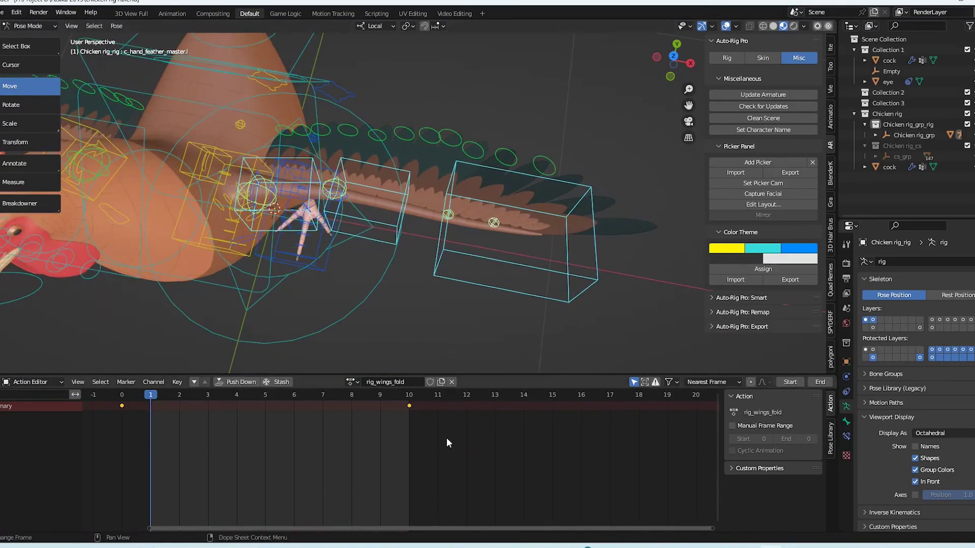
click(406, 405)
middle_drag(279, 290, 271, 183)
shift+middle_drag(272, 183, 485, 205)
click(485, 205)
click(478, 175)
shift+click(406, 176)
shift+click(322, 177)
middle_drag(322, 178, 317, 203)
shift+click(256, 222)
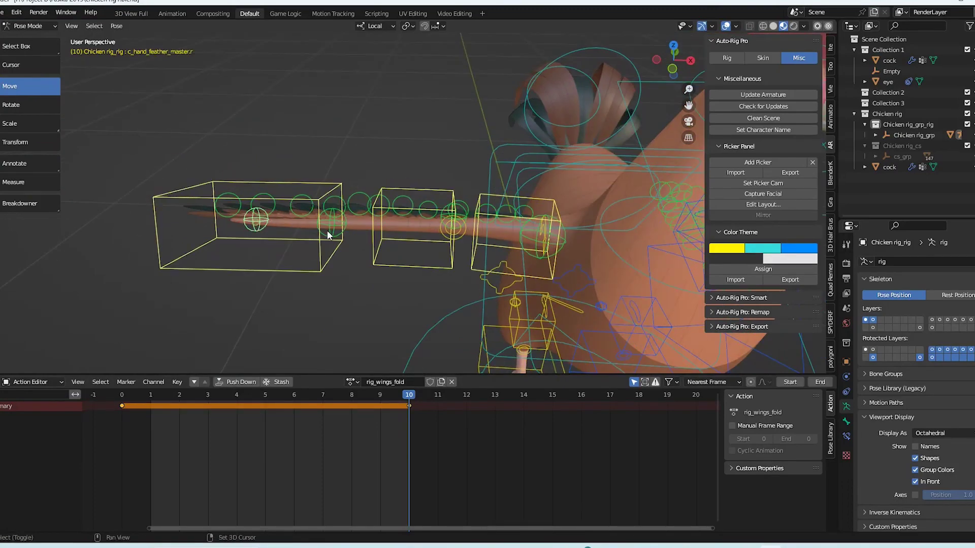
click(327, 232)
middle_drag(466, 241, 550, 219)
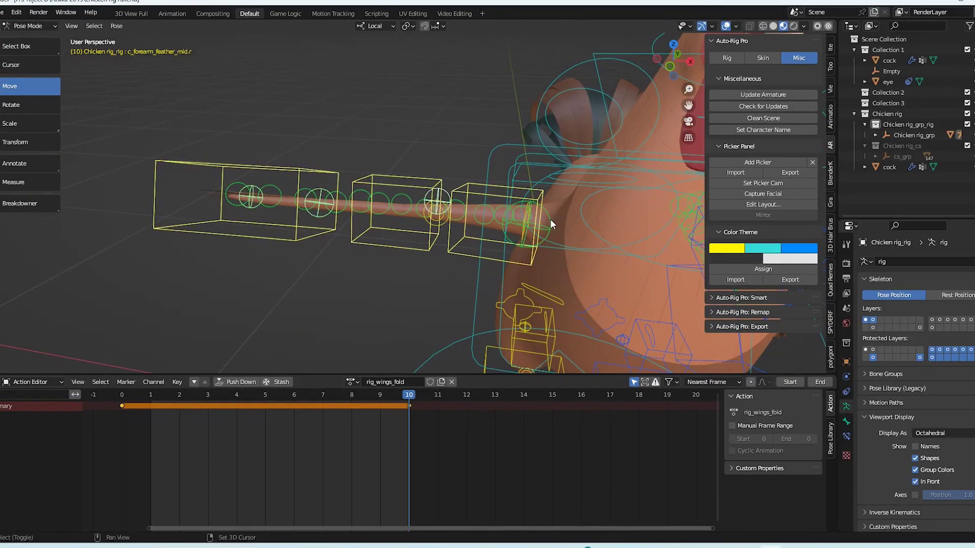
right_click(409, 408)
click(408, 417)
scroll(436, 281, down, 3)
middle_drag(436, 280, 454, 255)
key(shift+alt+z)
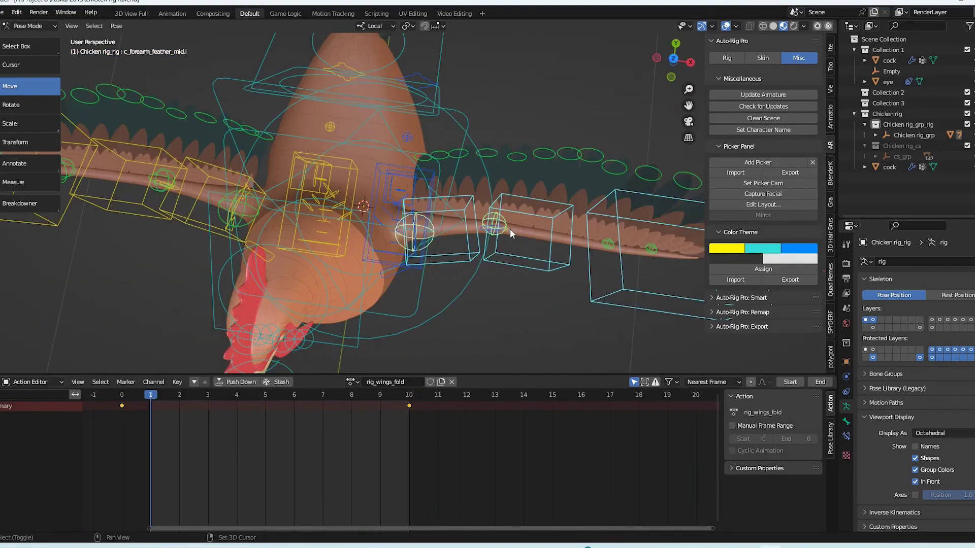
Add the left hand's feather controllers, including c_hand_feather_master.l, to the selection and copy the keyframes at frame 10.
shift+click(621, 244)
shift+click(650, 249)
shift+middle_drag(650, 248, 507, 231)
middle_drag(449, 236, 448, 226)
click(406, 404)
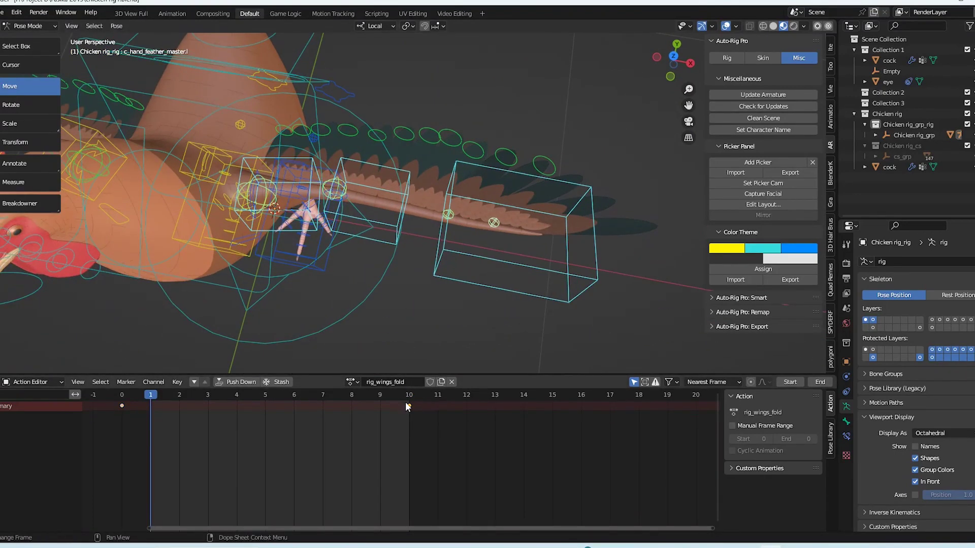
click(405, 401)
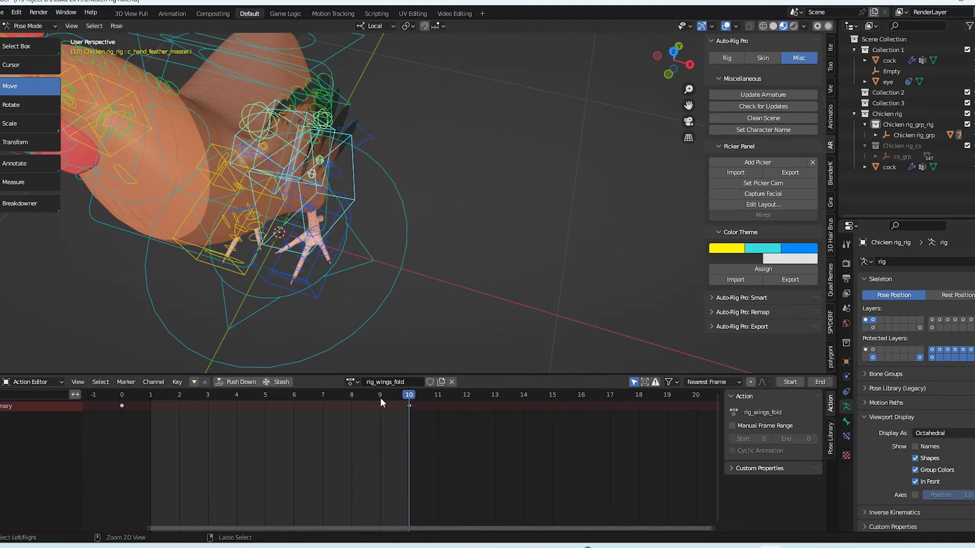
Select the right wing's matching FK and feather controllers and paste the left wing's keyframes onto them, flipped, at frame 10.
middle_drag(345, 284, 478, 173)
click(486, 172)
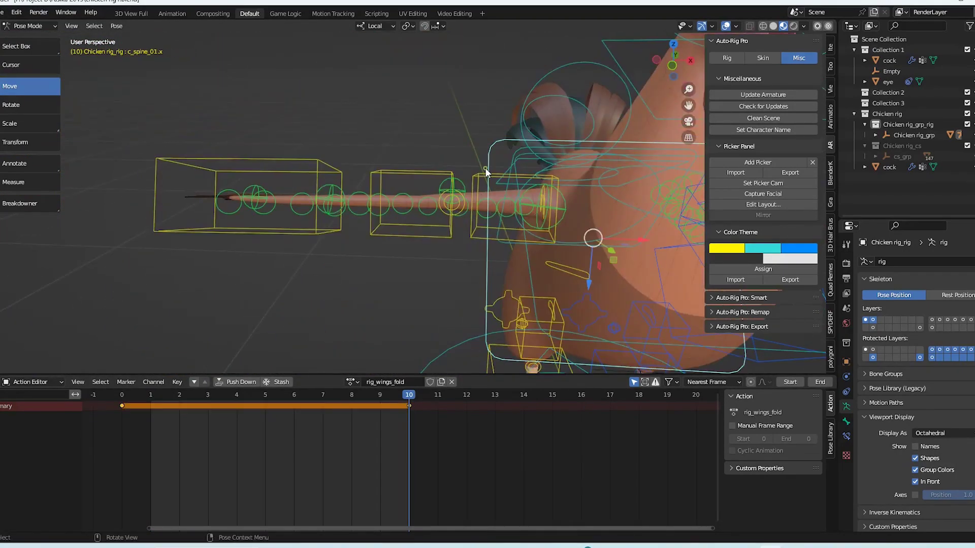
middle_drag(295, 166, 292, 219)
shift+click(327, 231)
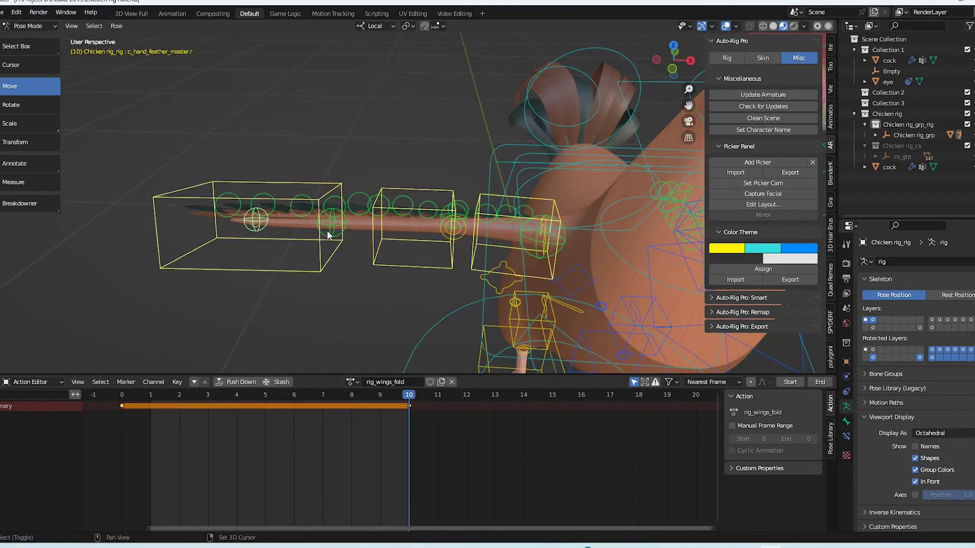
shift+click(327, 231)
middle_drag(464, 238, 467, 215)
shift+click(456, 248)
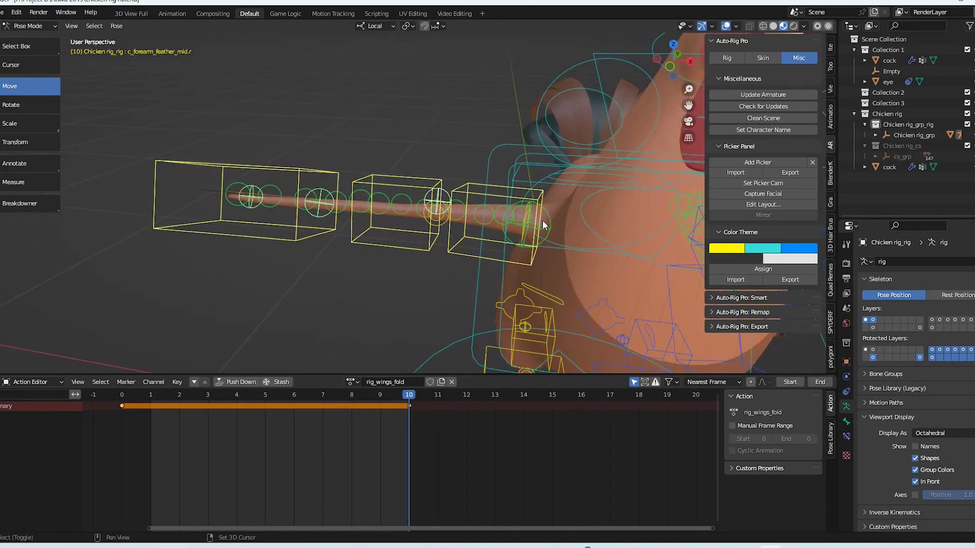
shift+click(529, 254)
right_click(411, 406)
click(407, 416)
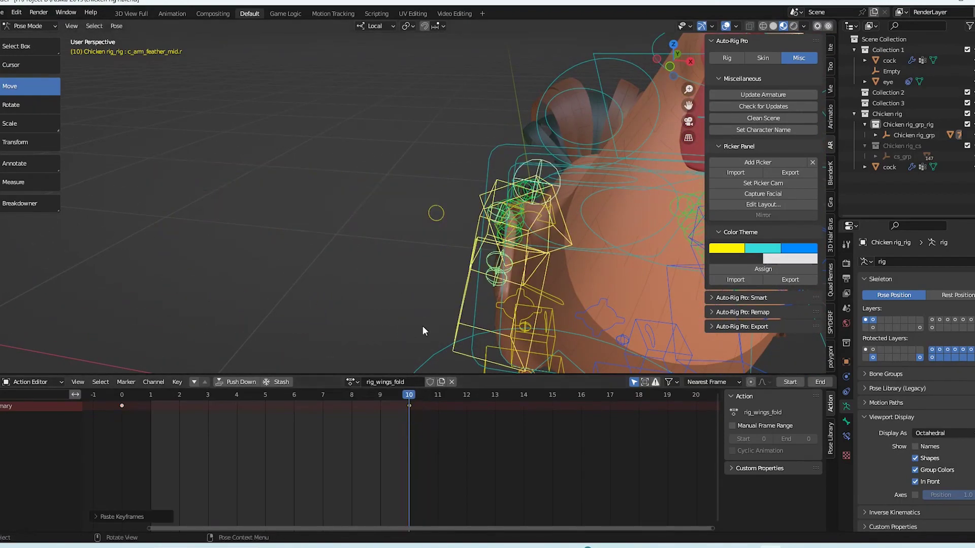
Inspect the folded right wing and scrub from frame 10 back to frame 0 to check both wings' motion.
scroll(423, 325, down, 5)
middle_drag(423, 325, 545, 257)
key(h)
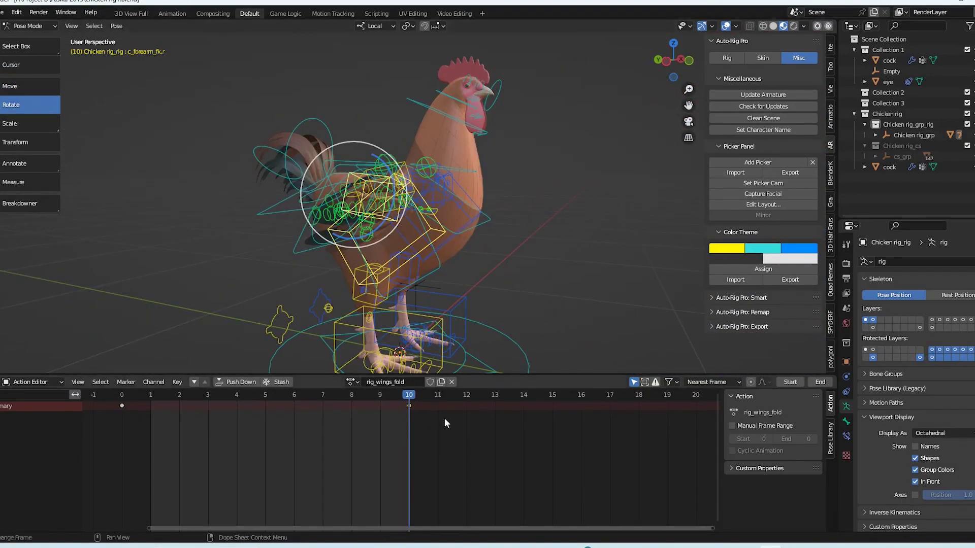
drag(406, 392, 110, 413)
middle_drag(518, 285, 437, 288)
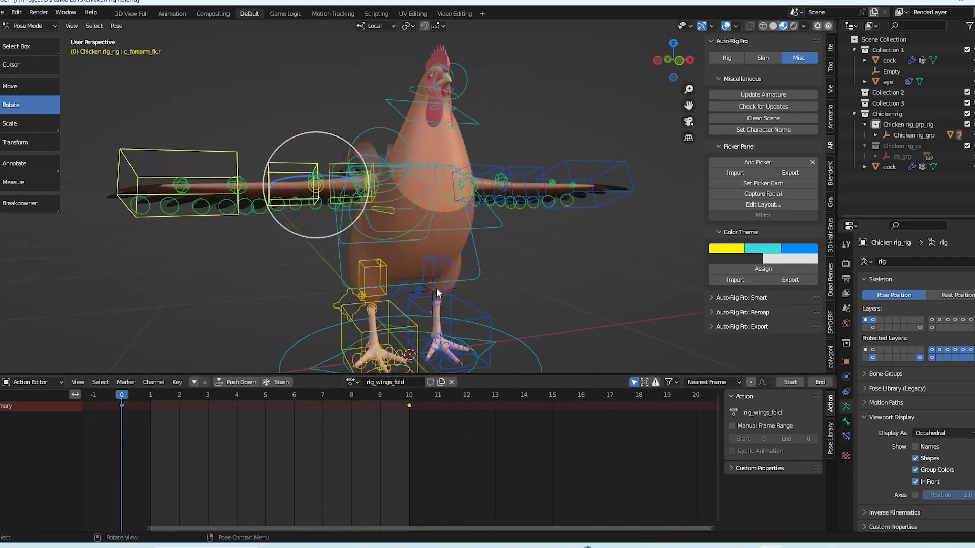
Edit the reference bones, enable Add Wings Fold Controller on both the right and left wing limbs, and match to rig.
click(727, 57)
click(761, 176)
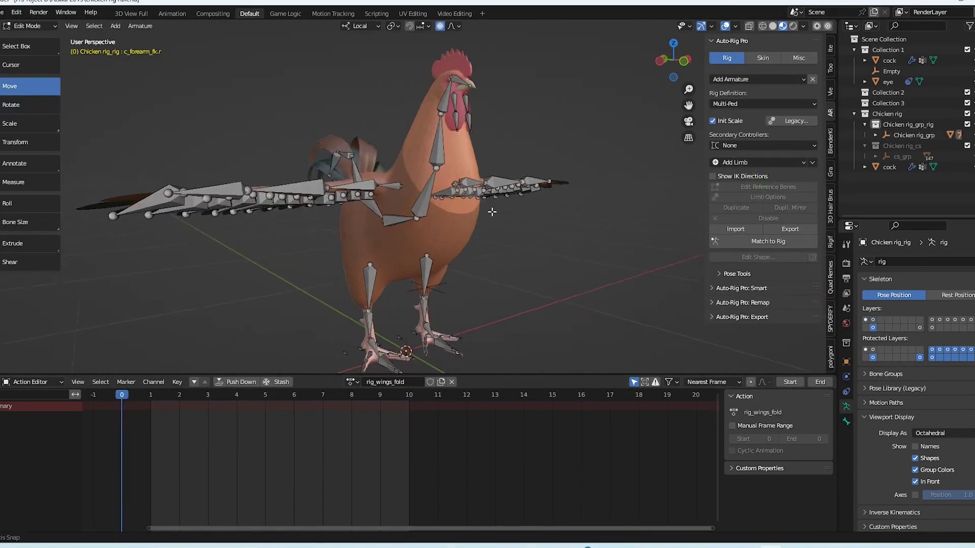
scroll(457, 204, up, 5)
click(375, 173)
click(768, 198)
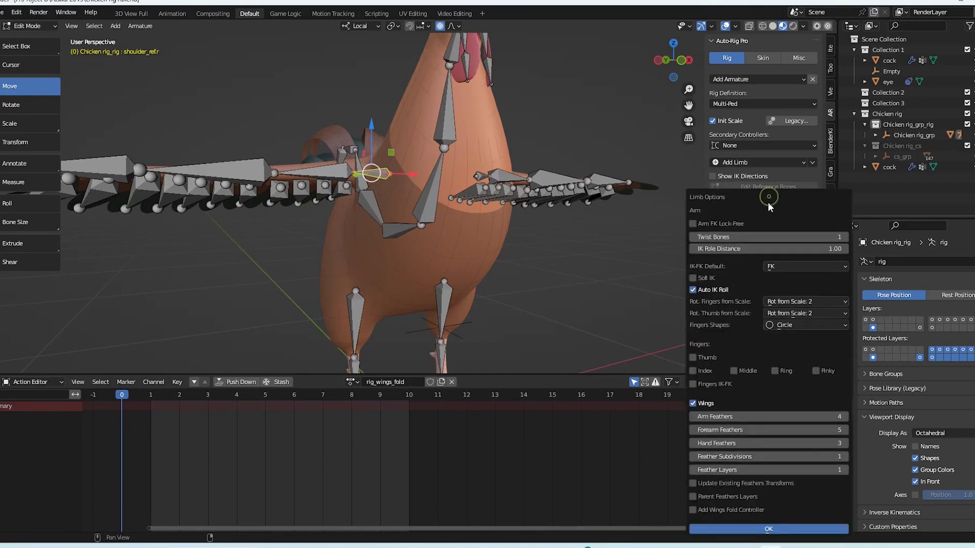
click(711, 510)
click(727, 530)
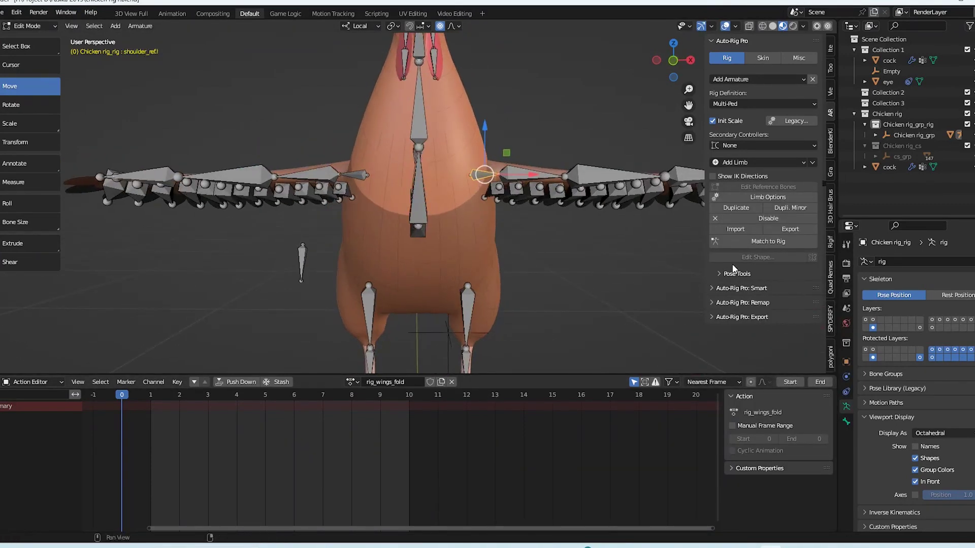
click(764, 197)
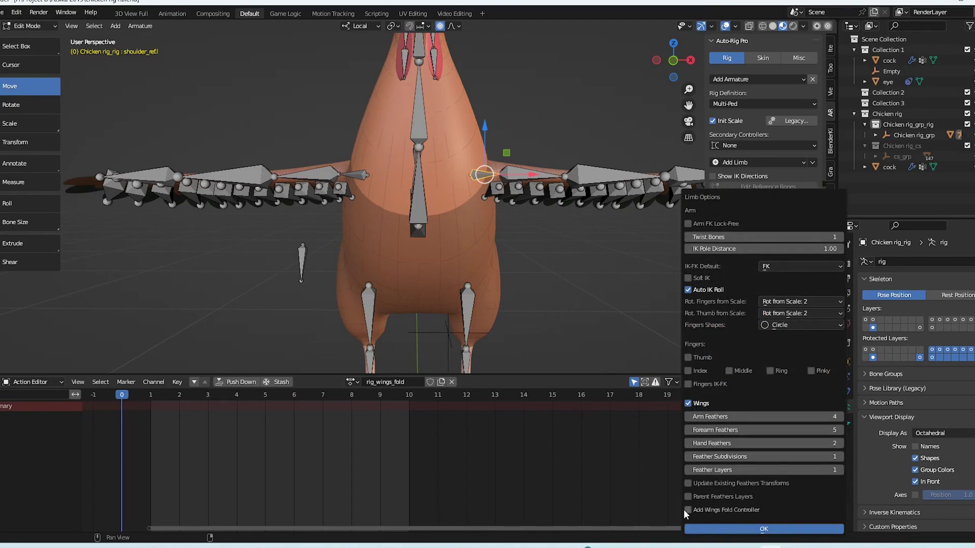
click(717, 530)
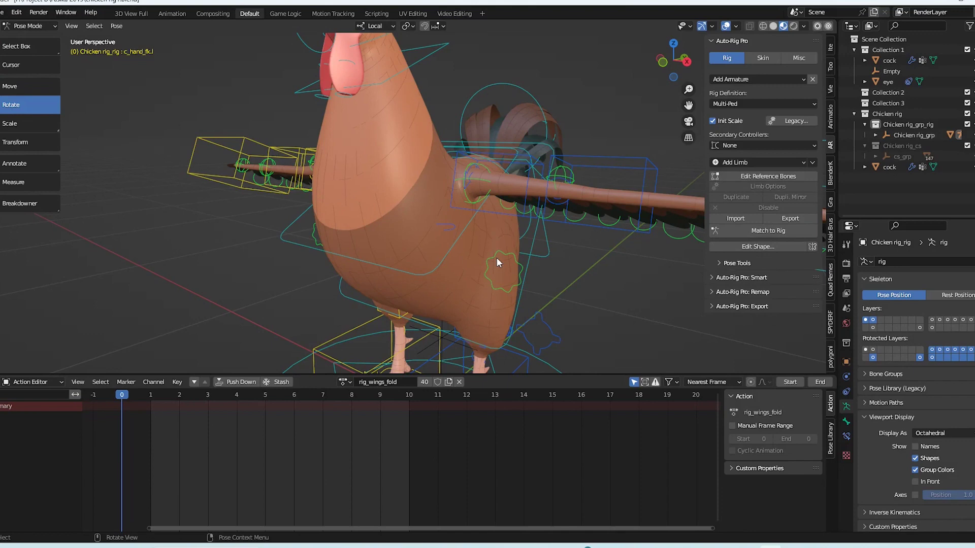
Unlink the rig_wings_fold action from the armature.
click(498, 202)
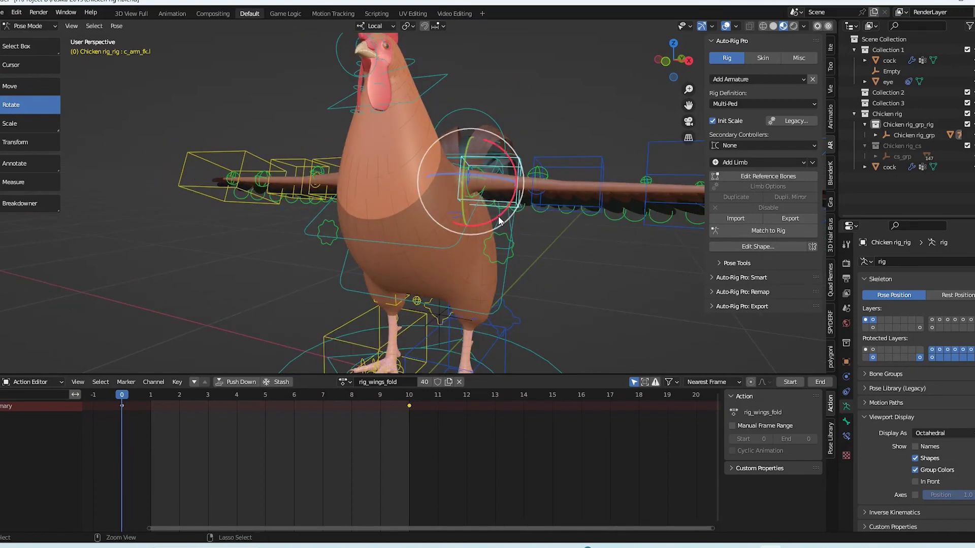
key(ctrl+Tab)
key(ctrl+Tab)
click(459, 382)
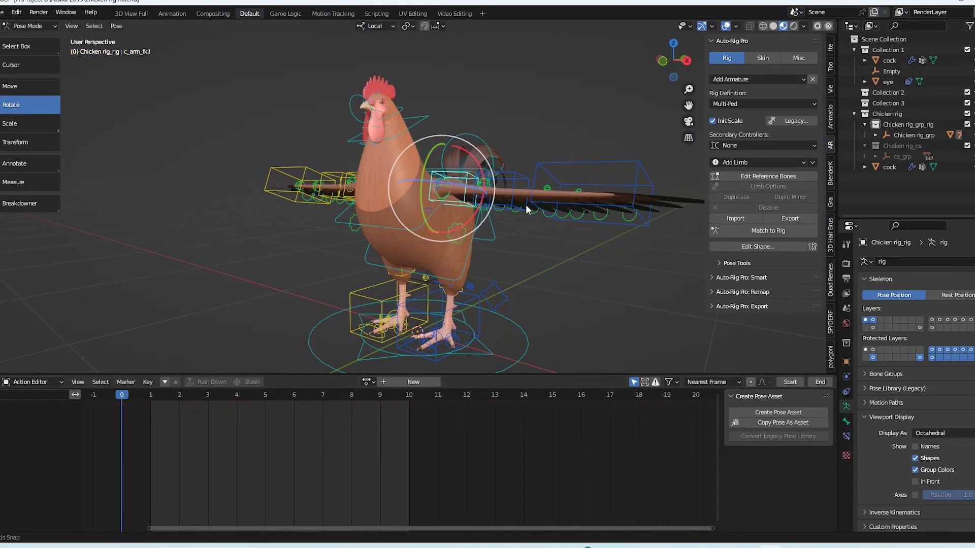
Test the left wing's folding by scaling the c_wings_fold.l controller.
click(486, 229)
key(s)
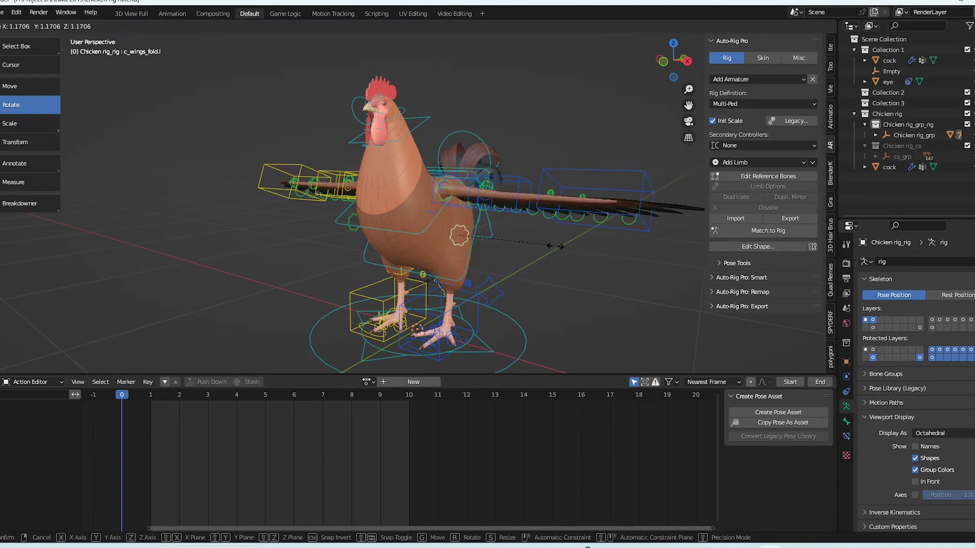
click(548, 245)
middle_drag(429, 244, 330, 231)
Test the right wing's folding by scaling the c_wings_fold.r controller.
click(360, 238)
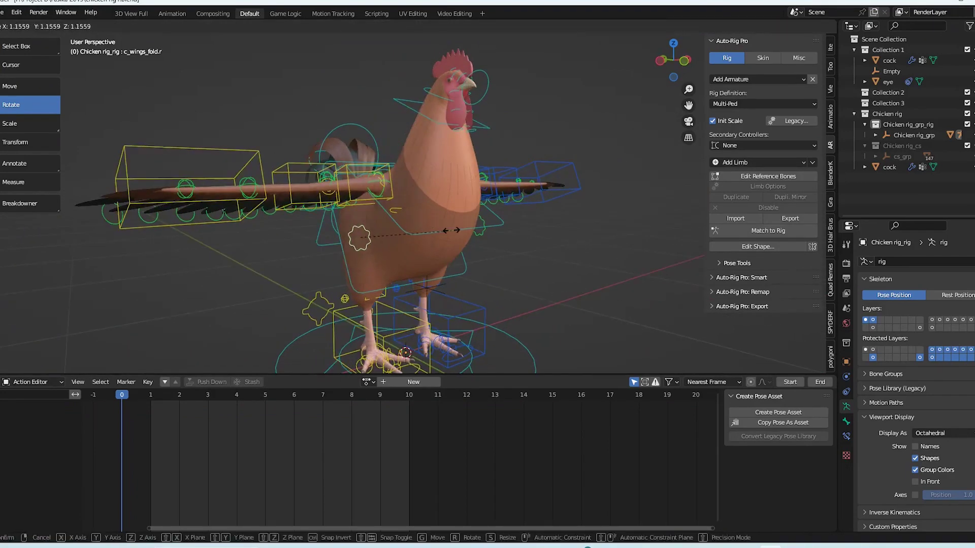
key(s)
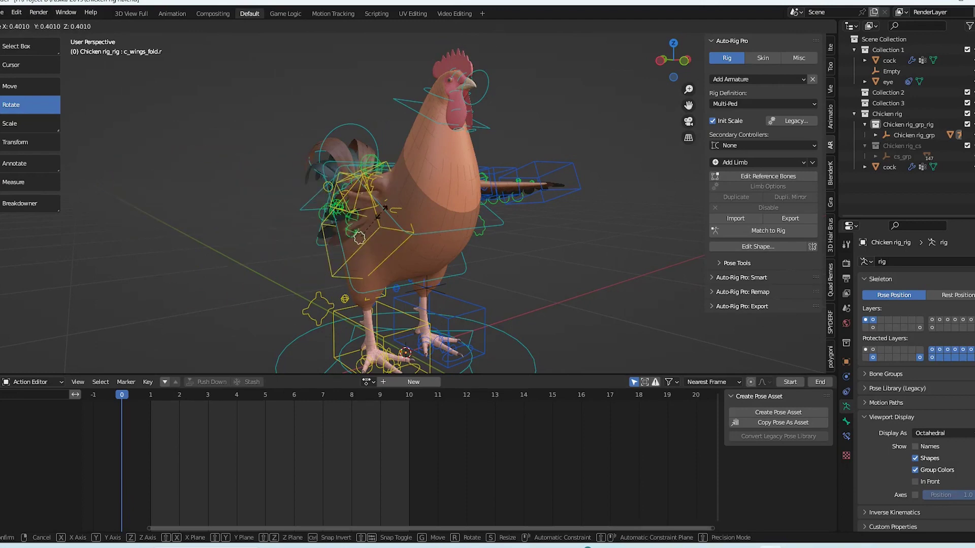
click(451, 242)
middle_drag(451, 242, 409, 253)
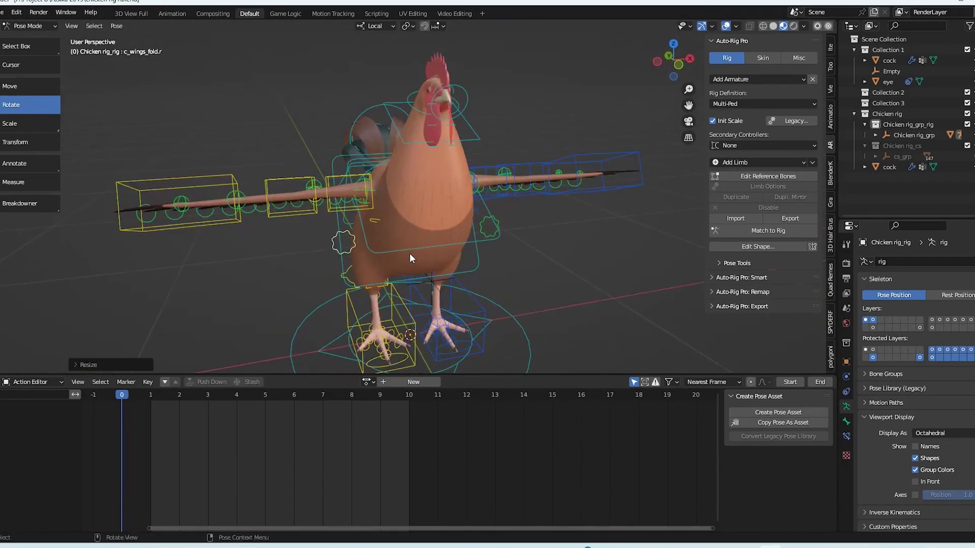
Scale down the c_wings_fold.l controller to fold the left wing against the body.
key(ctrl+Tab)
key(ctrl+Tab)
click(498, 223)
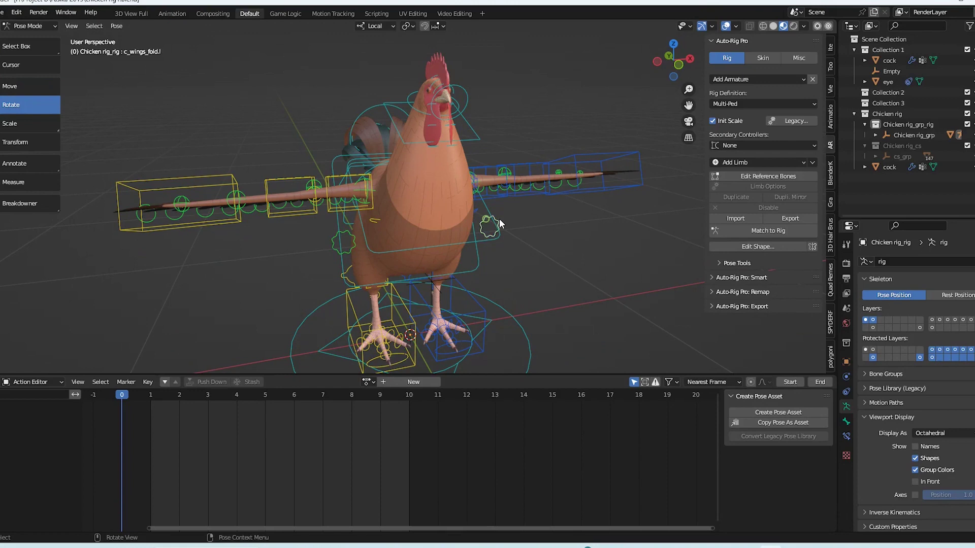
middle_drag(498, 220, 492, 243)
key(s)
click(388, 239)
Scale down the c_wings_fold.r controller to fold the right wing, and return to Object Mode.
click(367, 244)
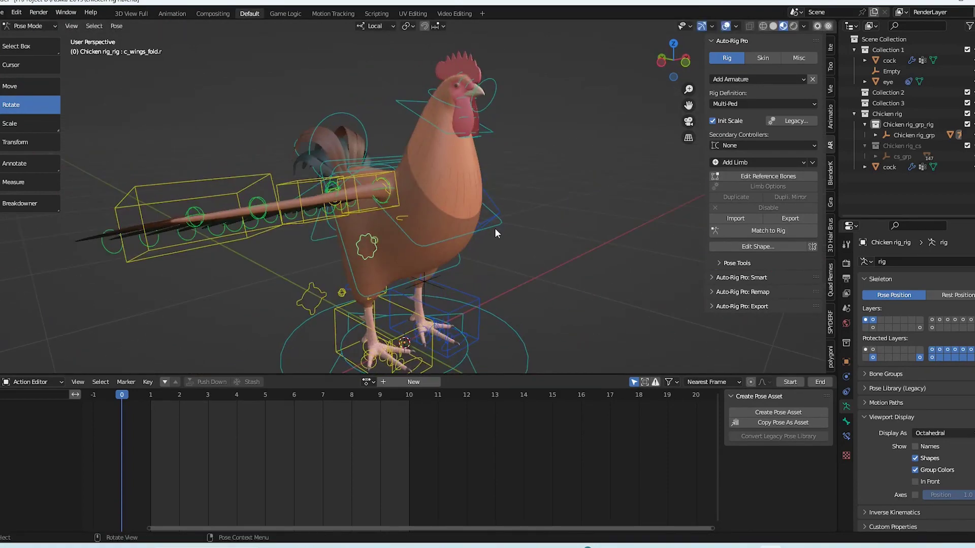
key(s)
click(367, 245)
middle_drag(369, 246, 468, 247)
key(ctrl+Tab)
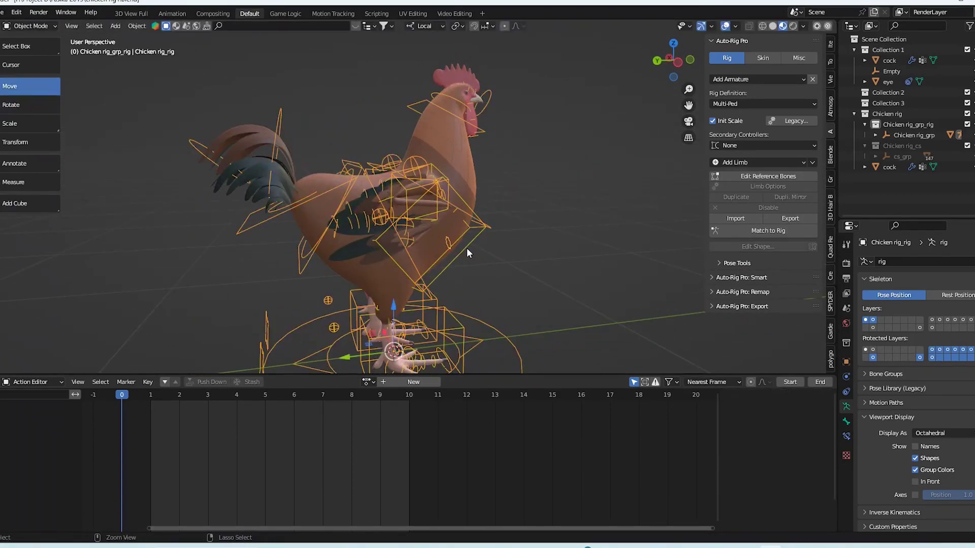
Hide the rig's bones in the viewport and view the folded wing from the chicken's left side.
key(ctrl+q)
click(579, 290)
key(q)
click(562, 280)
middle_drag(561, 280, 330, 270)
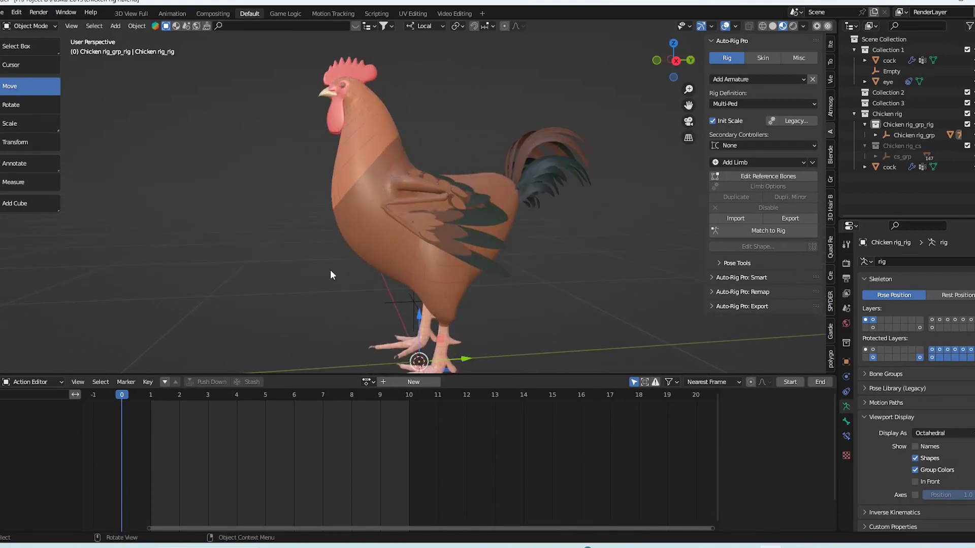
Switch the viewport to solid shading with Object color and examine the folded wing feathers up close.
click(772, 26)
click(803, 26)
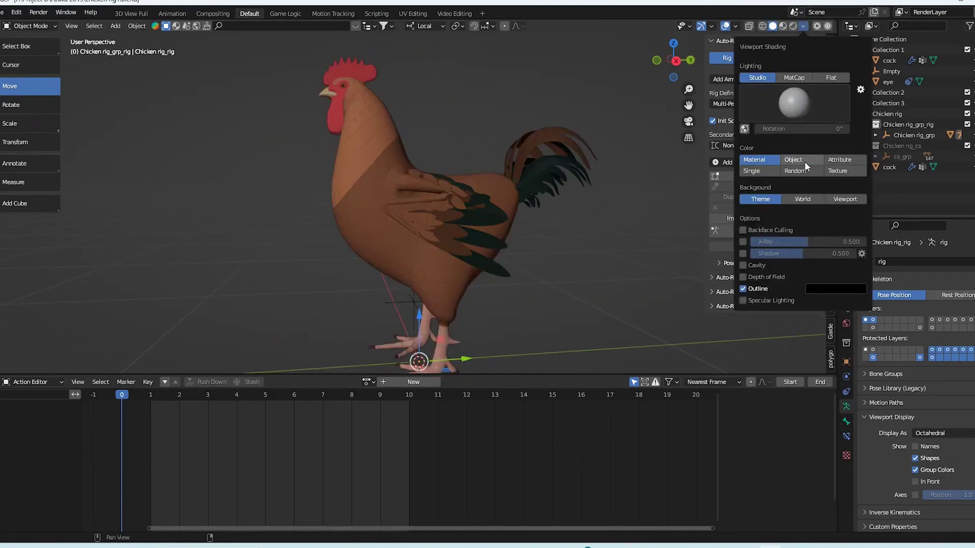
click(804, 161)
mouse_move(595, 215)
middle_down()
mouse_move(485, 220)
mouse_move(558, 219)
mouse_move(512, 205)
mouse_move(620, 204)
mouse_move(588, 224)
middle_up()
scroll(512, 205, down, 2)
scroll(365, 225, up, 6)
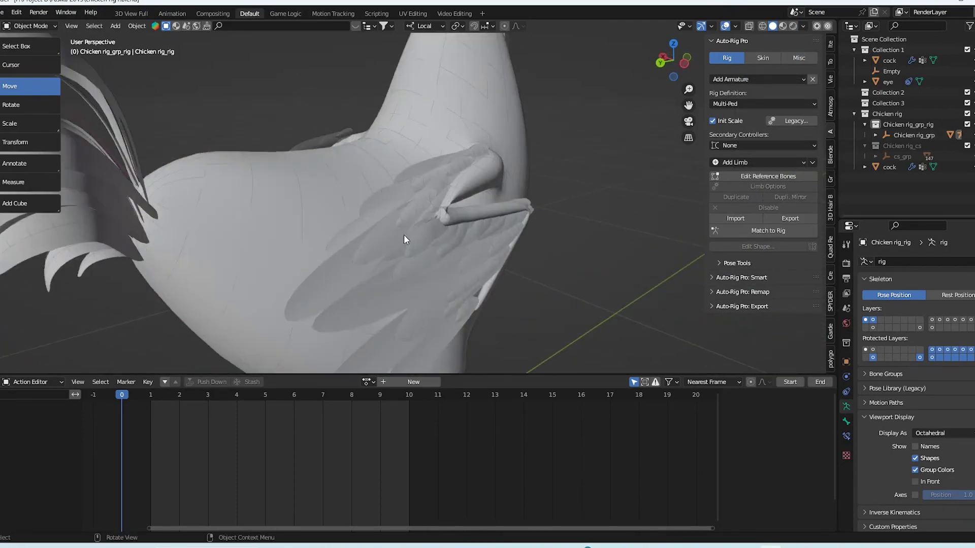
mouse_move(403, 235)
middle_down()
mouse_move(449, 282)
mouse_move(381, 234)
mouse_move(280, 229)
mouse_move(457, 233)
middle_up()
scroll(279, 229, down, 4)
scroll(403, 240, down, 5)
scroll(406, 236, up, 3)
Return the viewport to material preview shading and select the cock mesh.
click(782, 26)
middle_drag(467, 202, 413, 200)
scroll(414, 200, up, 1)
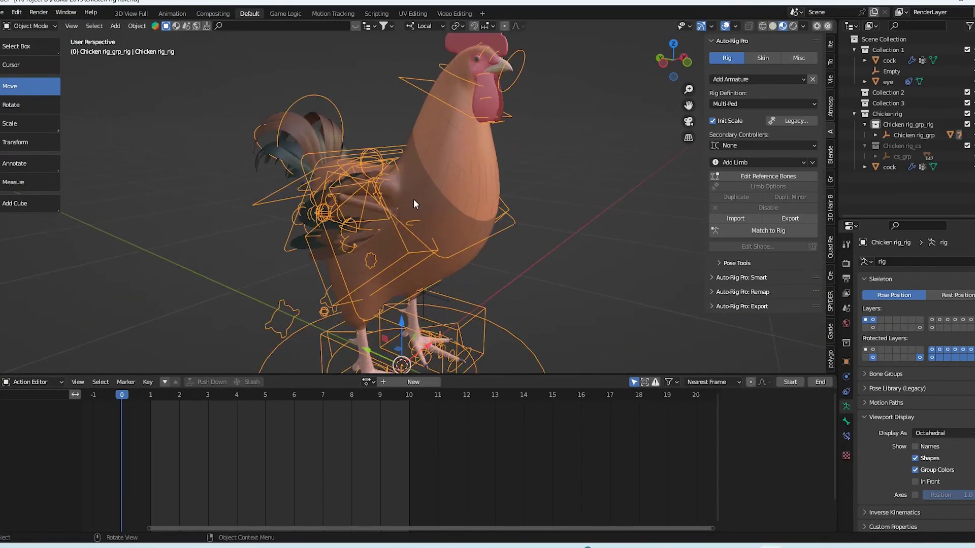
alt+click(426, 202)
click(428, 203)
Open the scene's render properties and change the render engine.
click(846, 263)
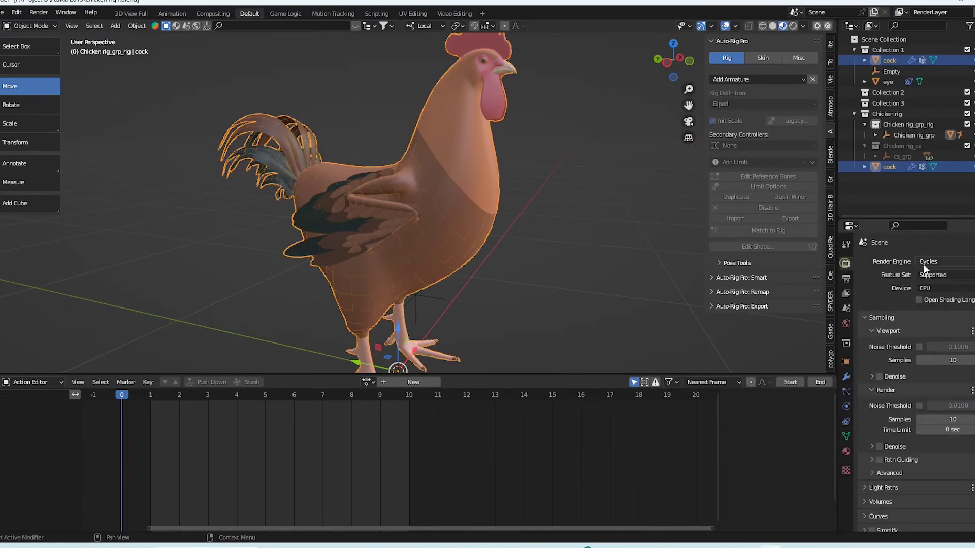
click(924, 264)
click(929, 277)
click(877, 336)
click(872, 337)
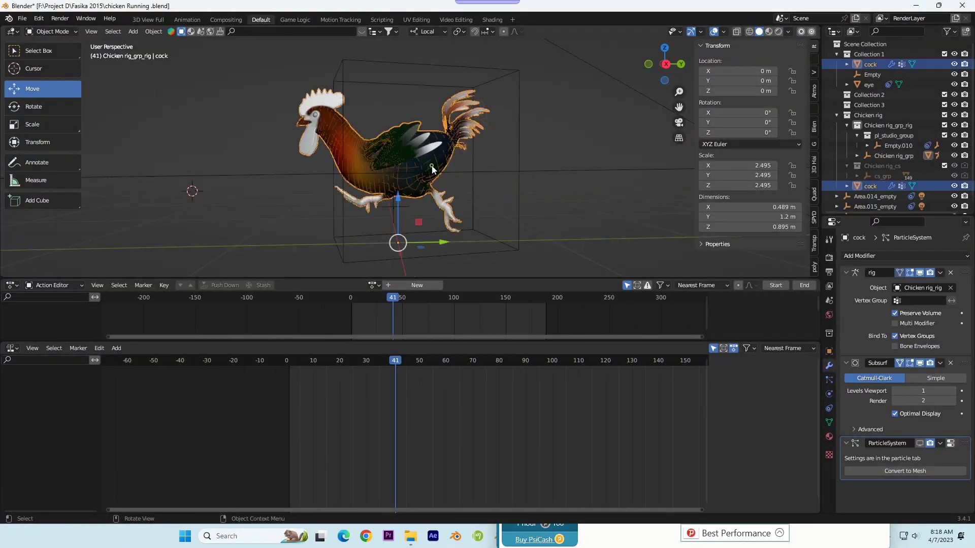
Play the animation in the chicken Running file and examine the rooster's movement from several angles.
key(space)
click(448, 173)
click(448, 175)
middle_drag(449, 174, 482, 172)
middle_drag(465, 413, 379, 413)
click(461, 183)
middle_drag(461, 184, 424, 191)
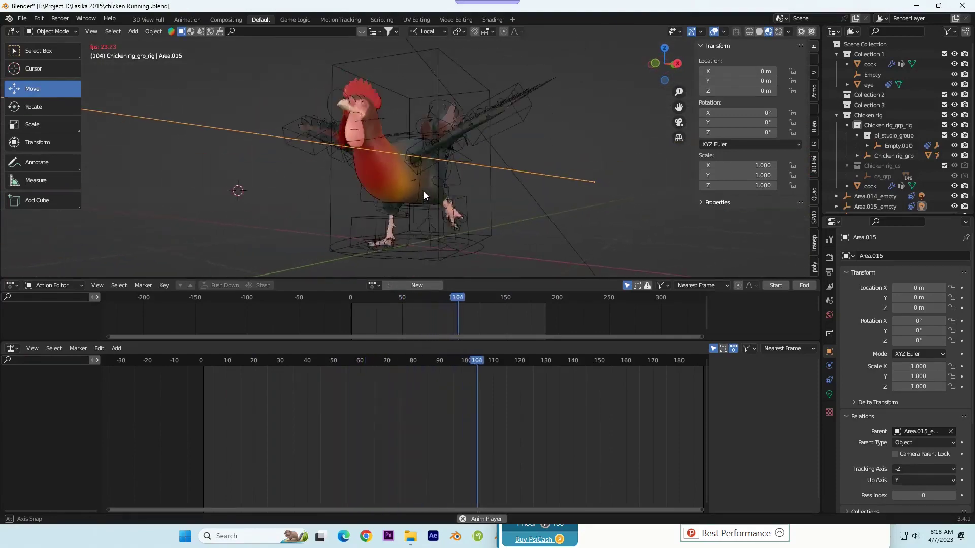
Turn off the viewport display of the cock mesh's ParticleSystem modifier while the animation plays.
click(382, 181)
click(610, 187)
middle_drag(610, 187, 491, 173)
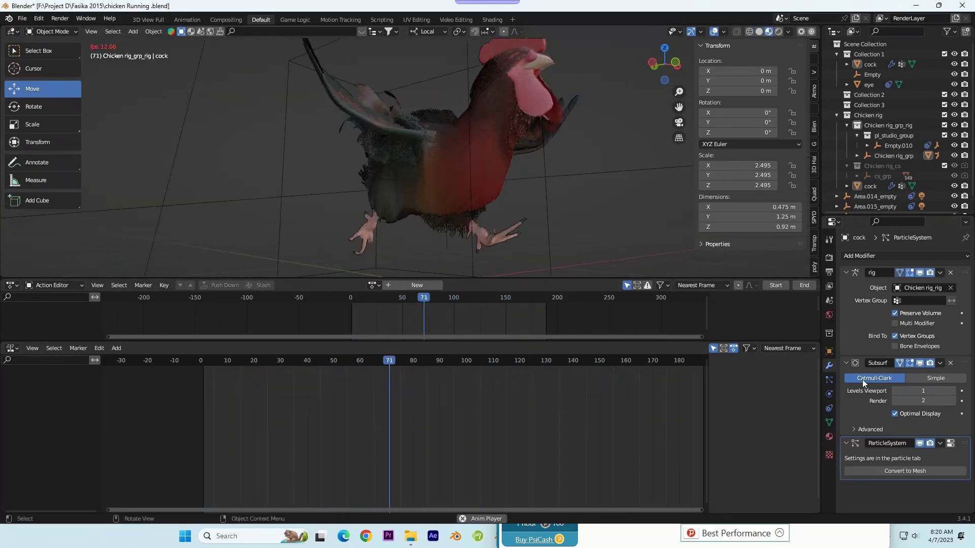
click(920, 443)
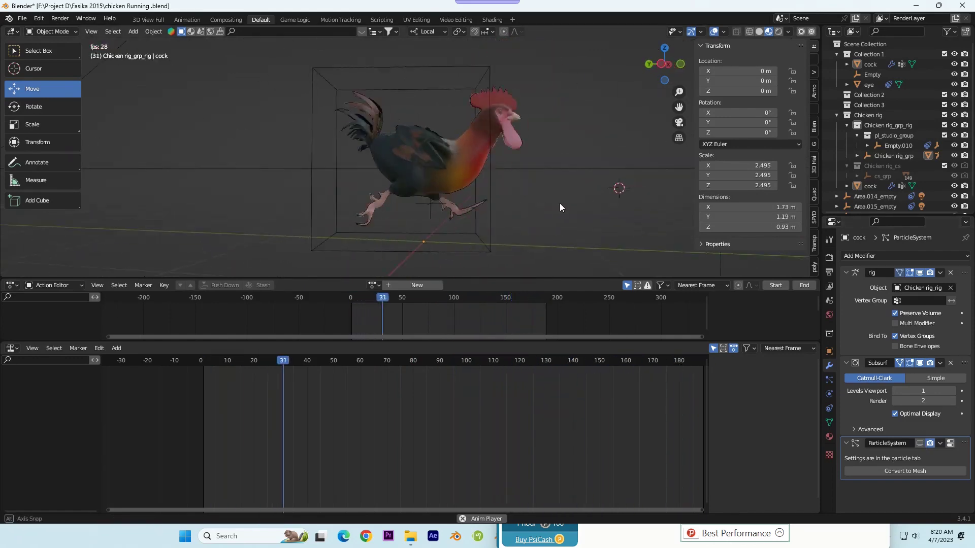